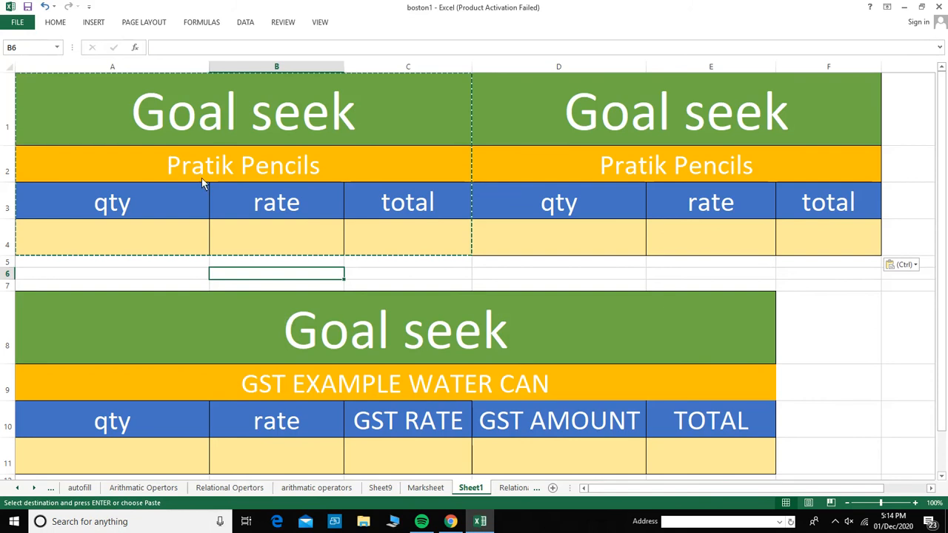
- Enter a quantity of 443 and a rate of 1.36 in the first Pratik Pencils table
{"action": "left_click", "coordinate": [200, 124]}
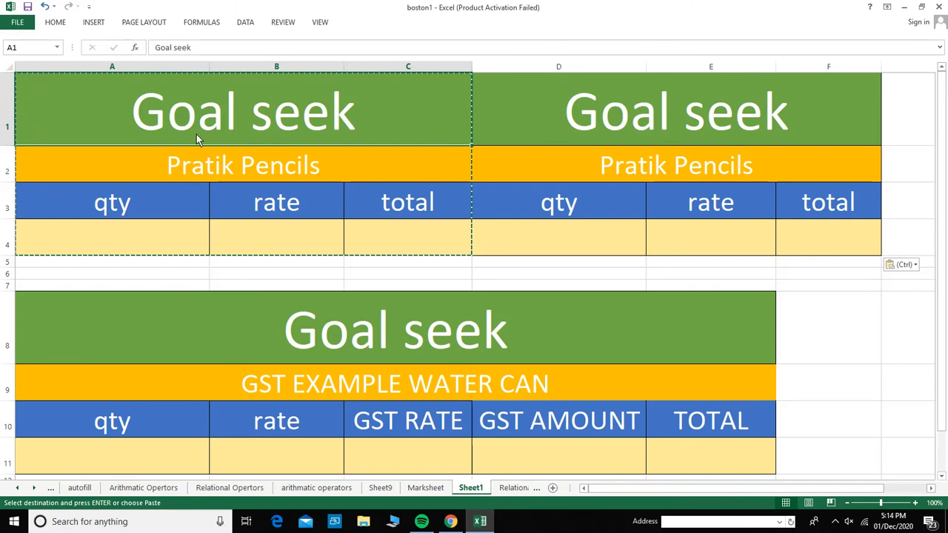
{"action": "left_click", "coordinate": [208, 169]}
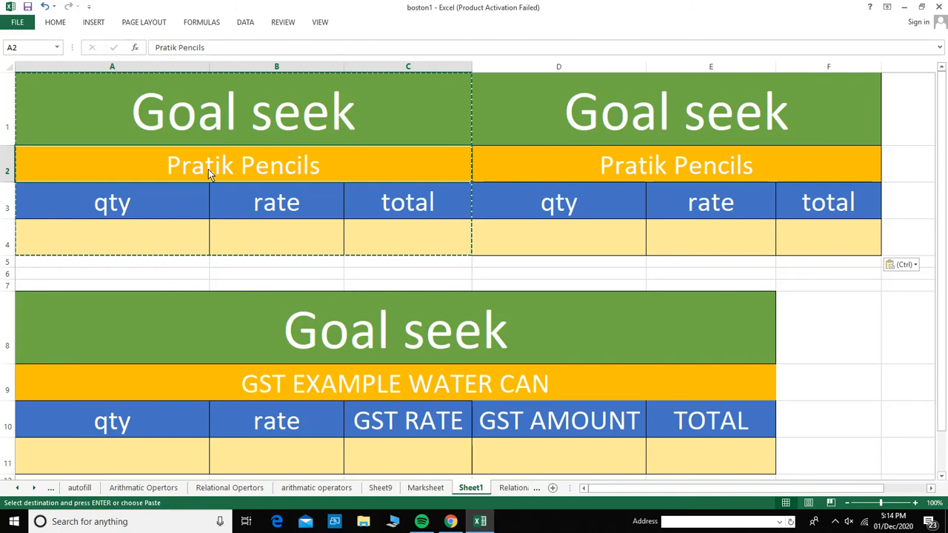
{"action": "left_click", "coordinate": [117, 246]}
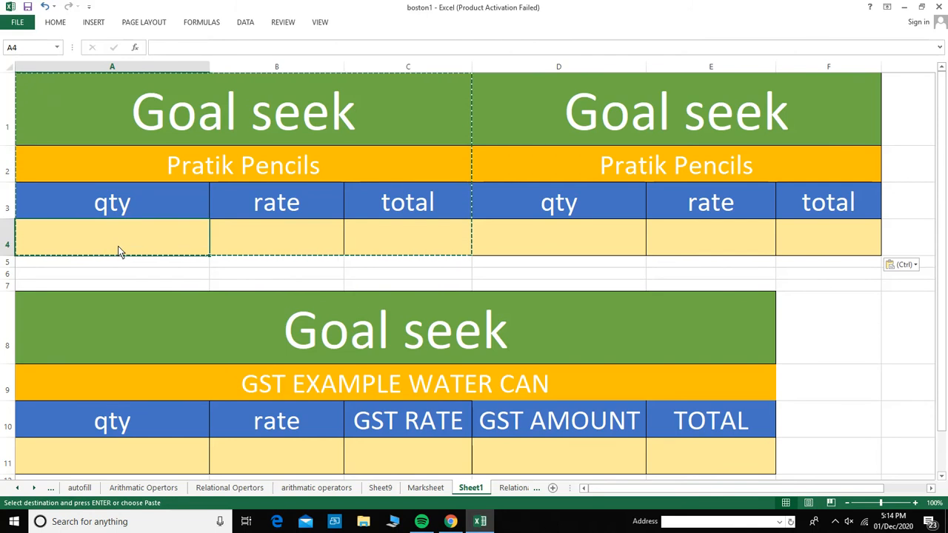
{"action": "type", "text": "443"}
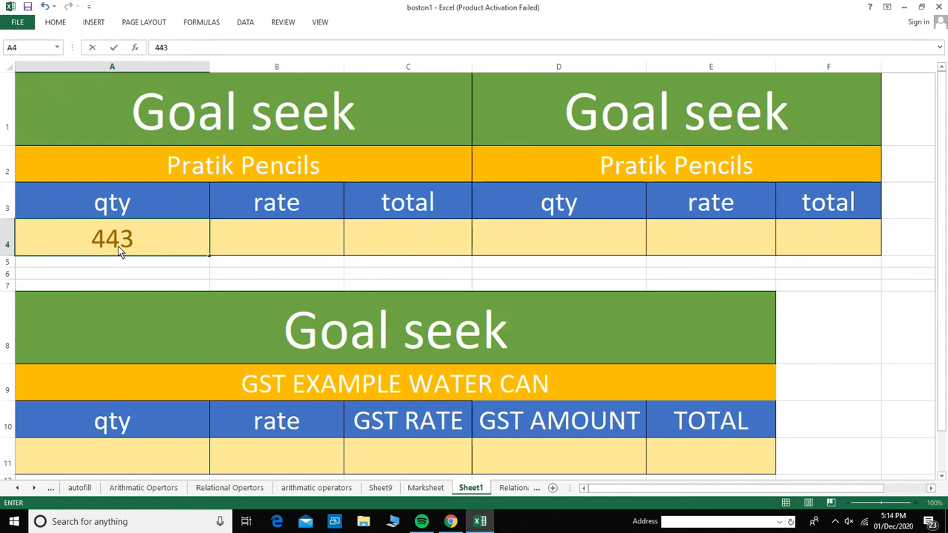
{"action": "key", "text": "Tab"}
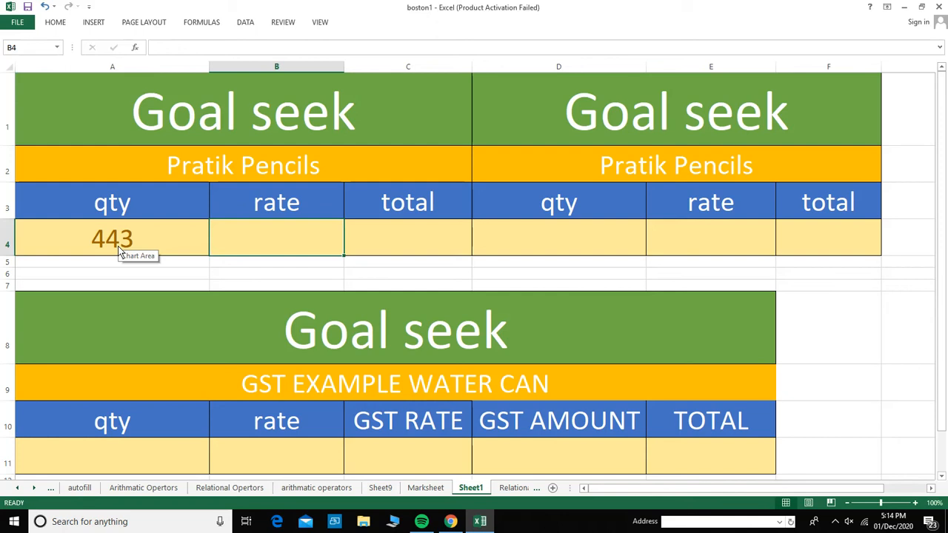
{"action": "type", "text": "1.36"}
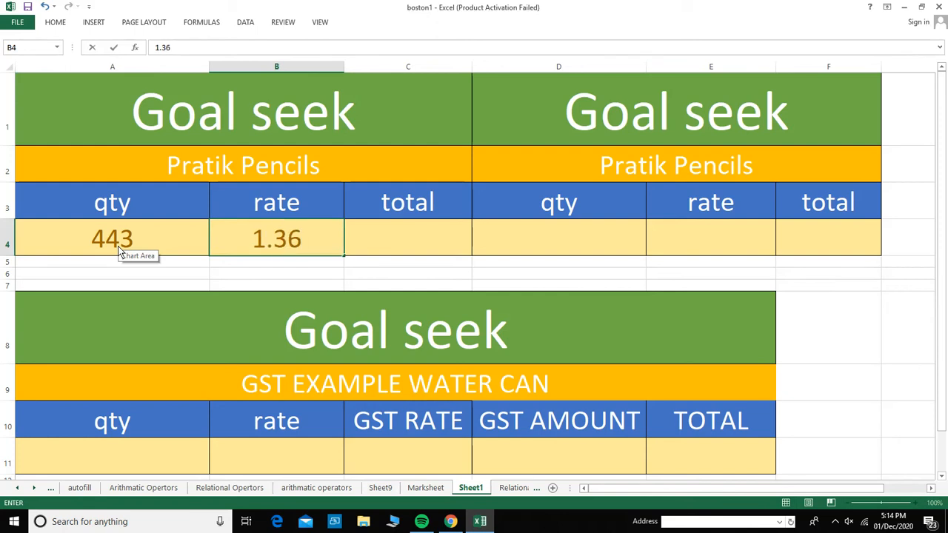
{"action": "key", "text": "ctrl+Return"}
{"action": "key", "text": "Right"}
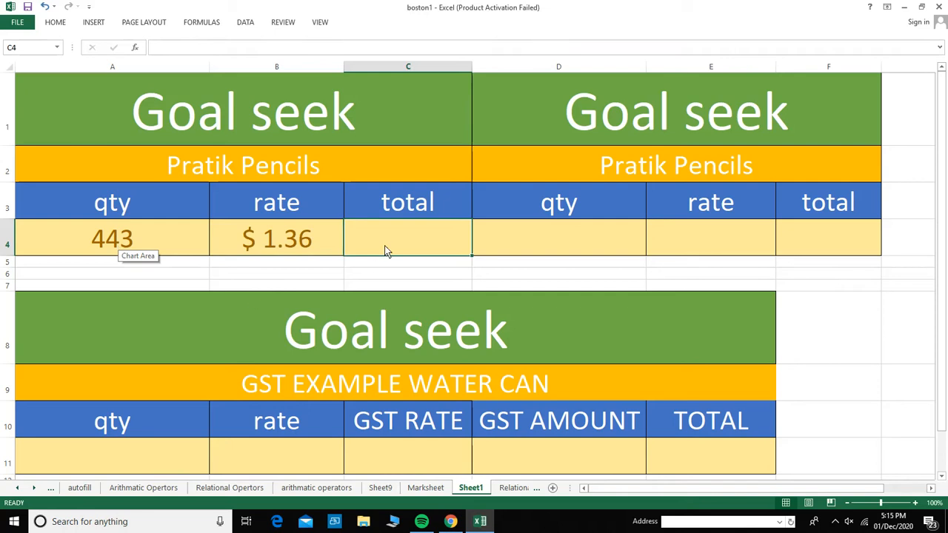
- Calculate the first Pratik Pencils total in C4 with the formula =A4*B4
{"action": "type", "text": "="}
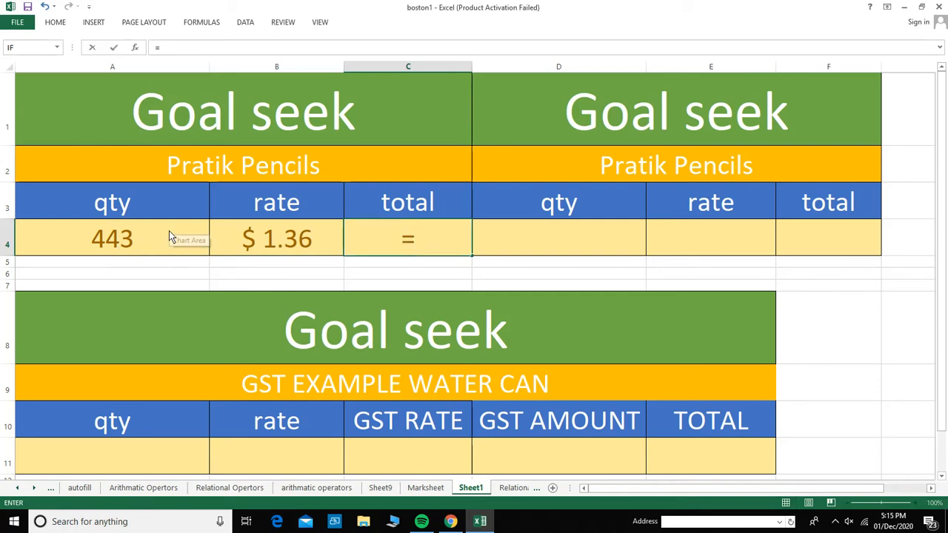
{"action": "left_click", "coordinate": [169, 232]}
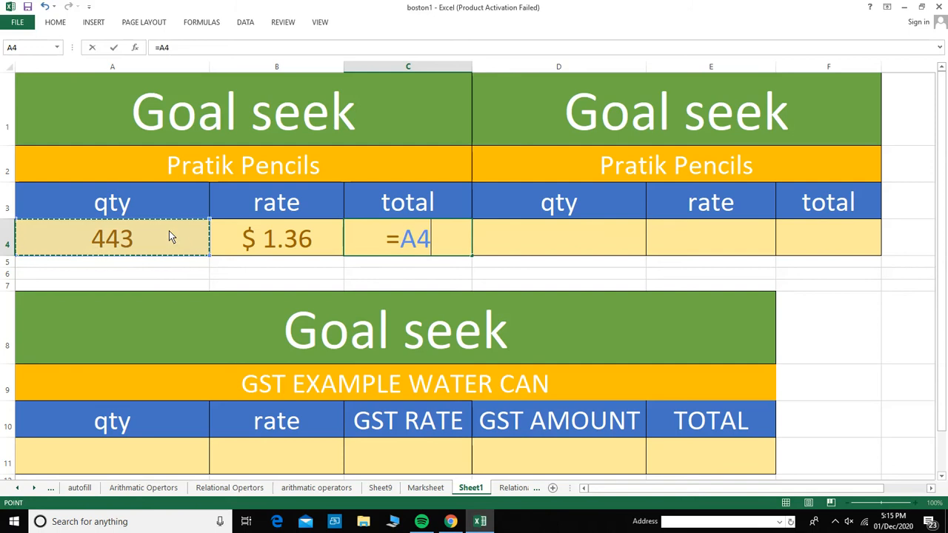
{"action": "type", "text": "*"}
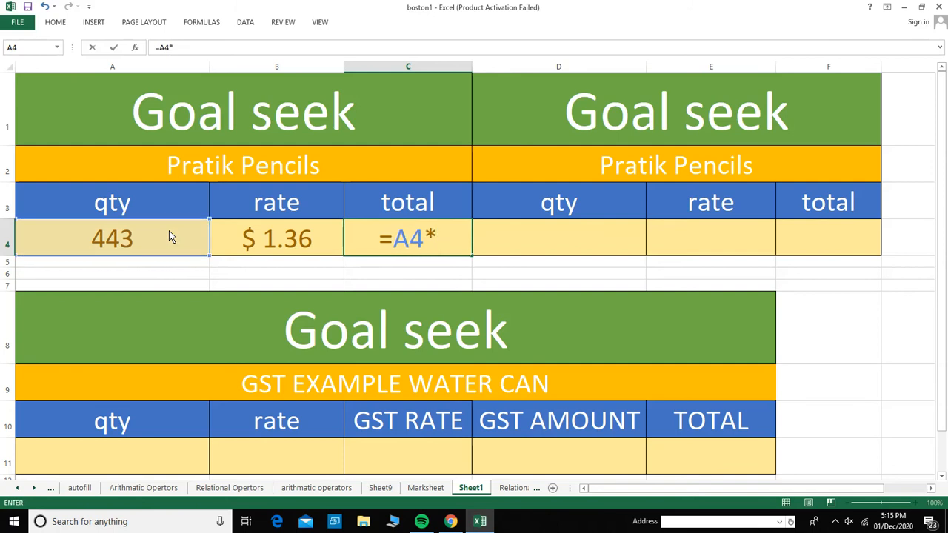
{"action": "left_click", "coordinate": [250, 241]}
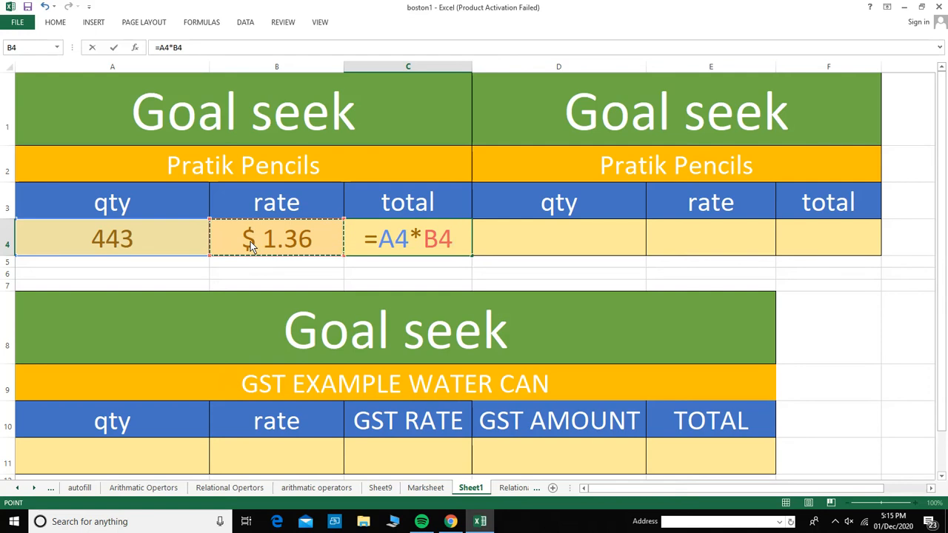
{"action": "key", "text": "Return"}
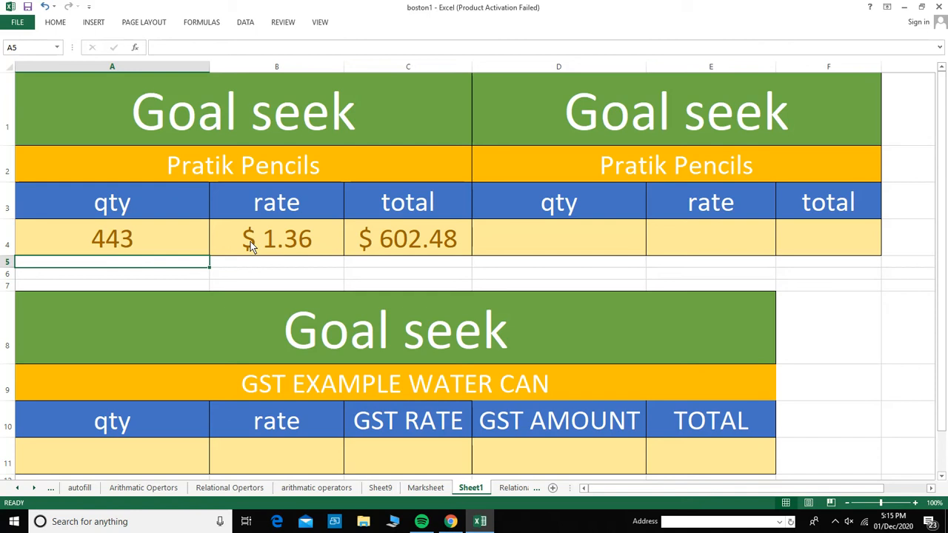
{"action": "left_click", "coordinate": [420, 237]}
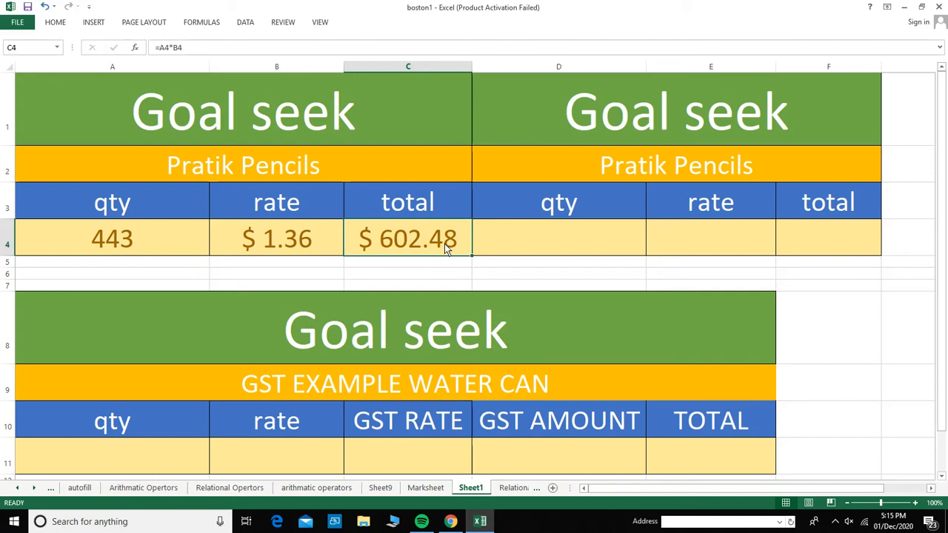
{"action": "left_click", "coordinate": [256, 168]}
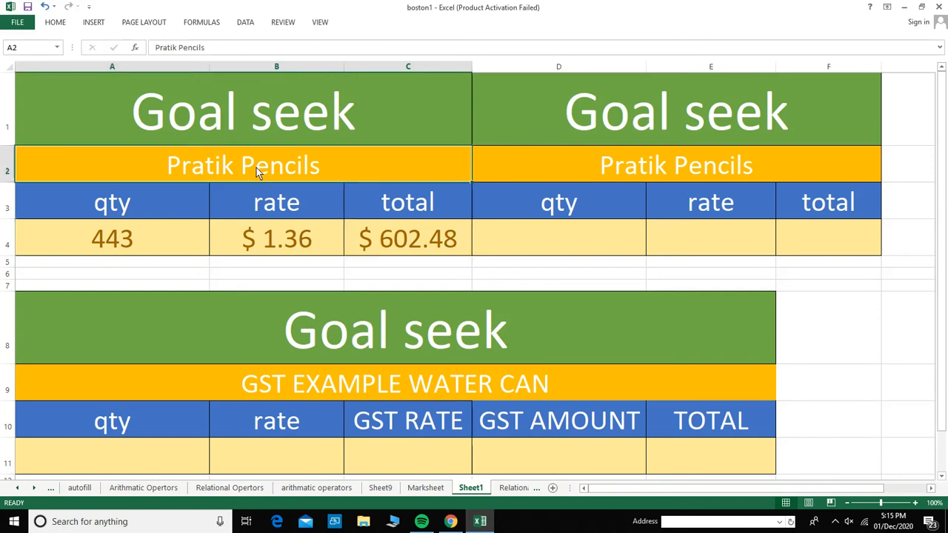
{"action": "left_click", "coordinate": [414, 247]}
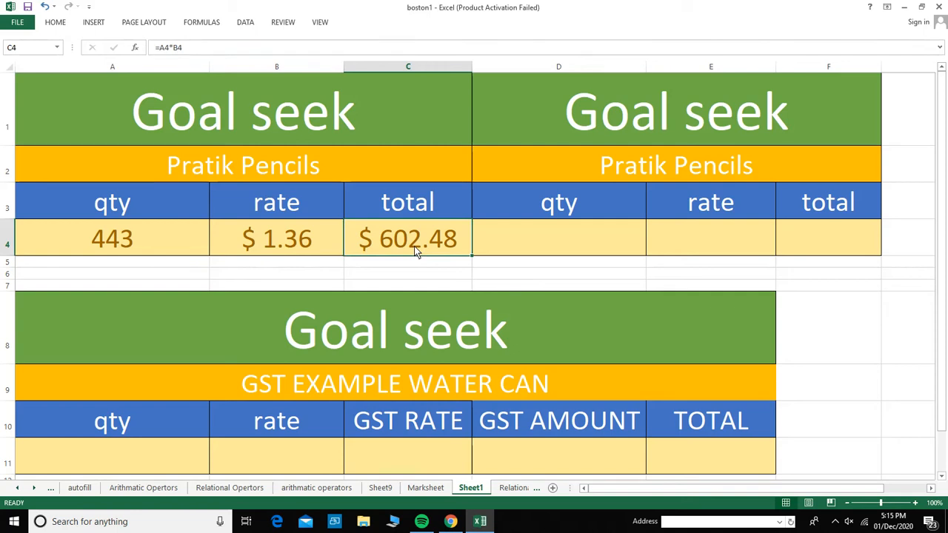
- Enter 200 in C5 below the total and add it to the total in C6 with =C5+C4
{"action": "left_click", "coordinate": [403, 275]}
{"action": "left_click", "coordinate": [406, 263]}
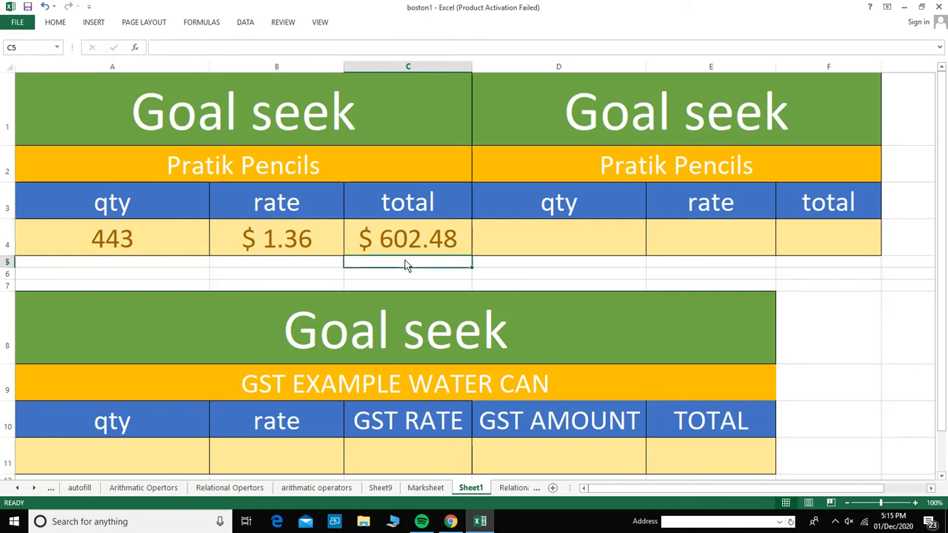
{"action": "type", "text": "200"}
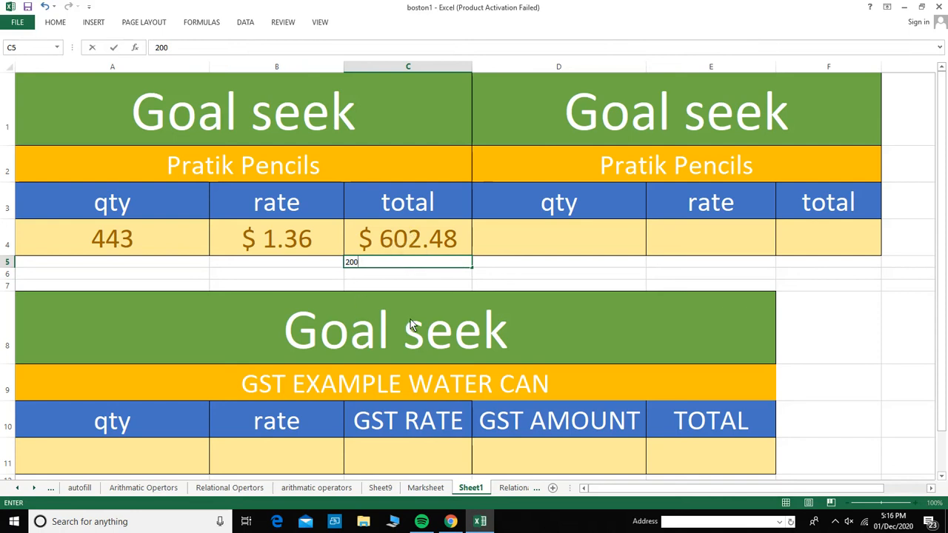
{"action": "left_click", "coordinate": [411, 316]}
{"action": "left_click", "coordinate": [409, 274]}
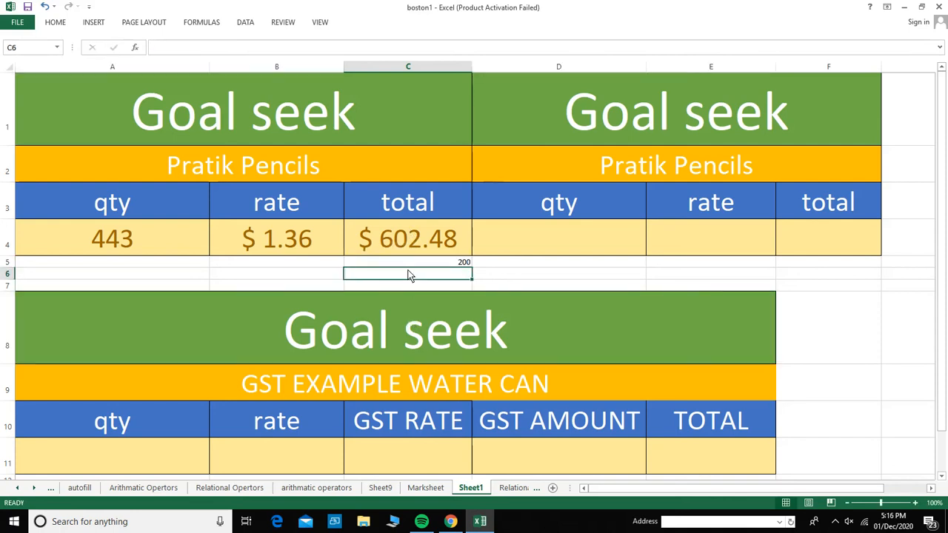
{"action": "type", "text": "="}
{"action": "left_click", "coordinate": [416, 262]}
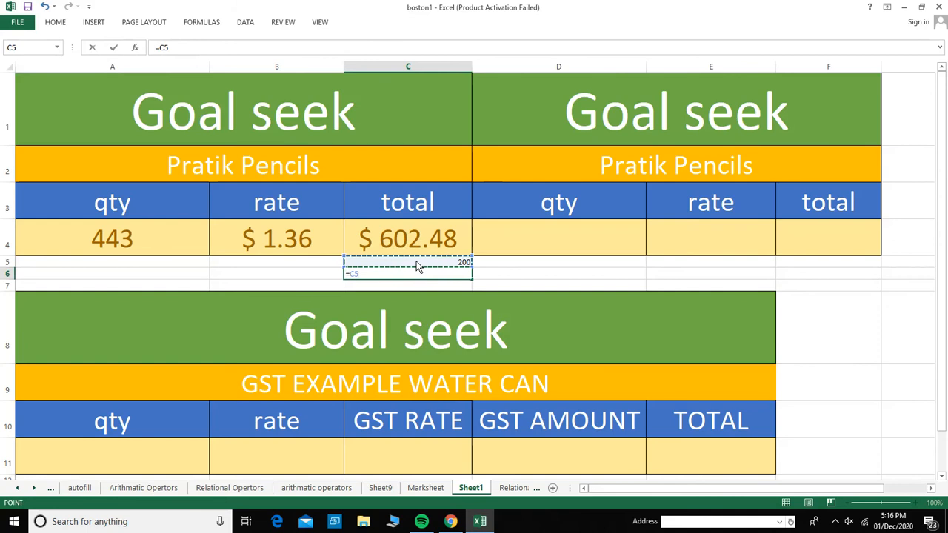
{"action": "type", "text": "+"}
{"action": "left_click", "coordinate": [448, 235]}
{"action": "key", "text": "Return"}
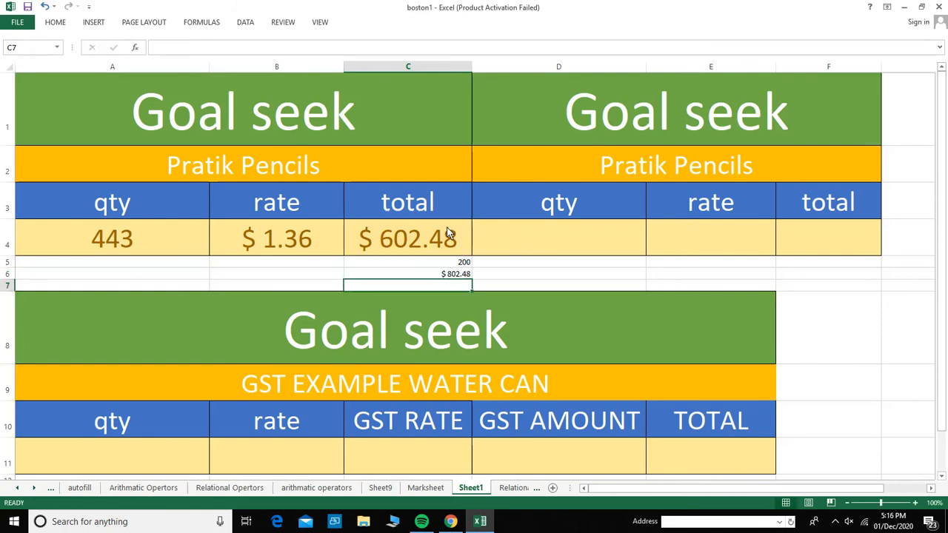
- Start a Goal Seek on total cell C4 with a target value of 802.48
{"action": "left_click", "coordinate": [448, 233]}
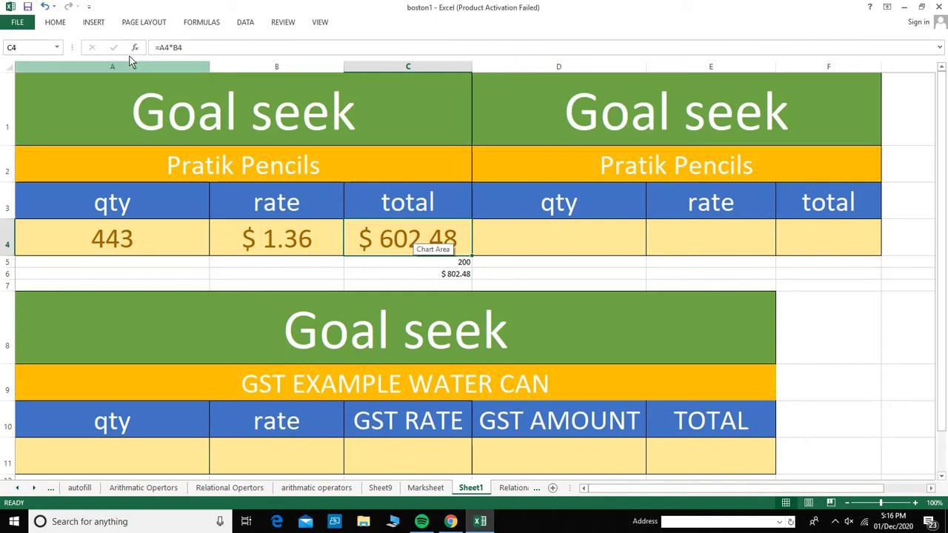
{"action": "left_click", "coordinate": [241, 28]}
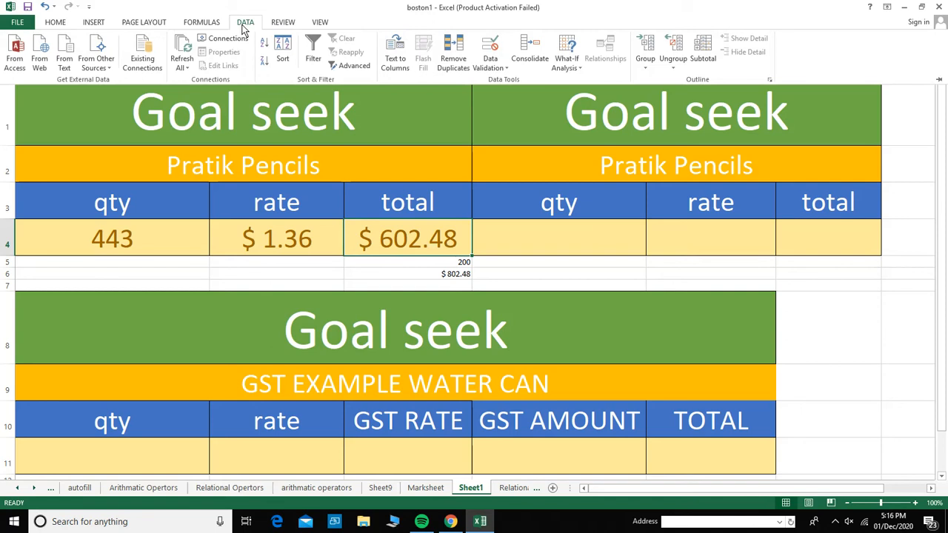
{"action": "left_click", "coordinate": [577, 63]}
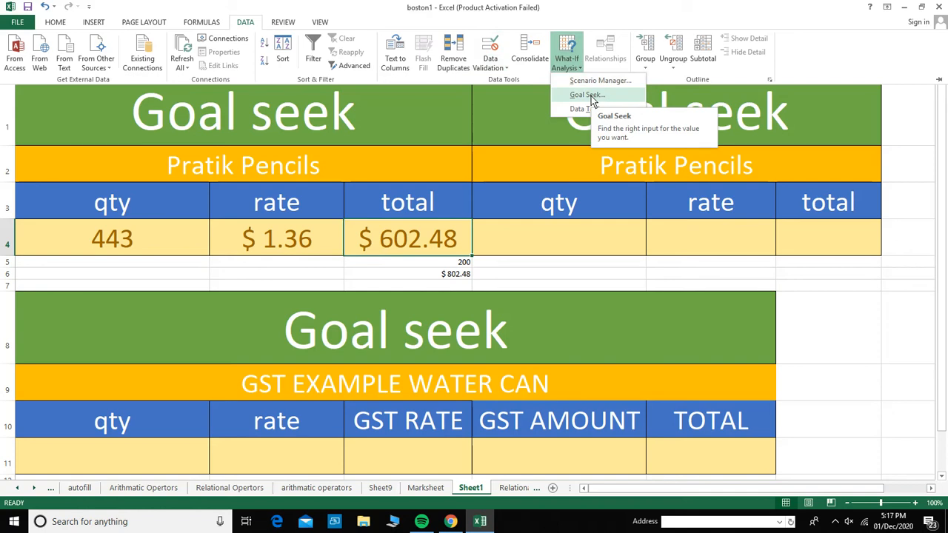
{"action": "left_click", "coordinate": [585, 94]}
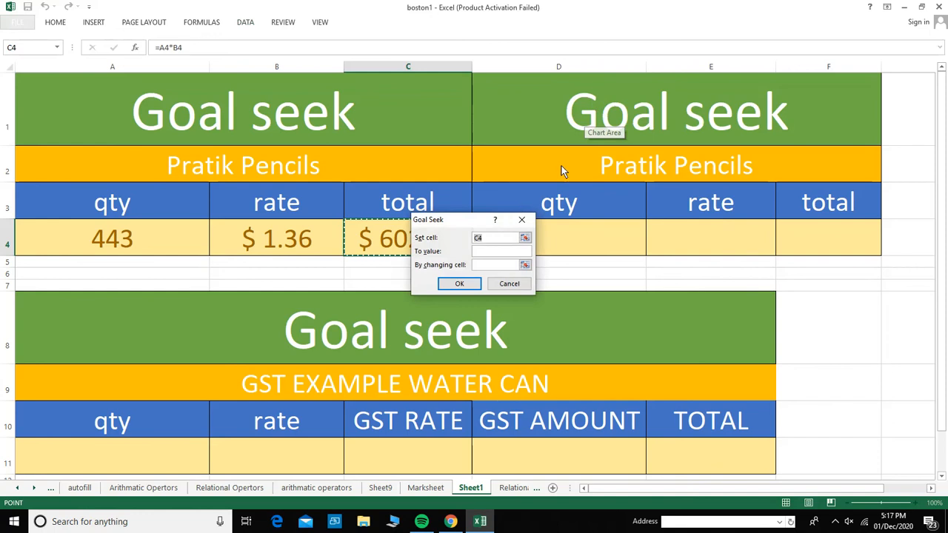
{"action": "left_click_drag", "start_coordinate": [462, 221], "coordinate": [596, 216]}
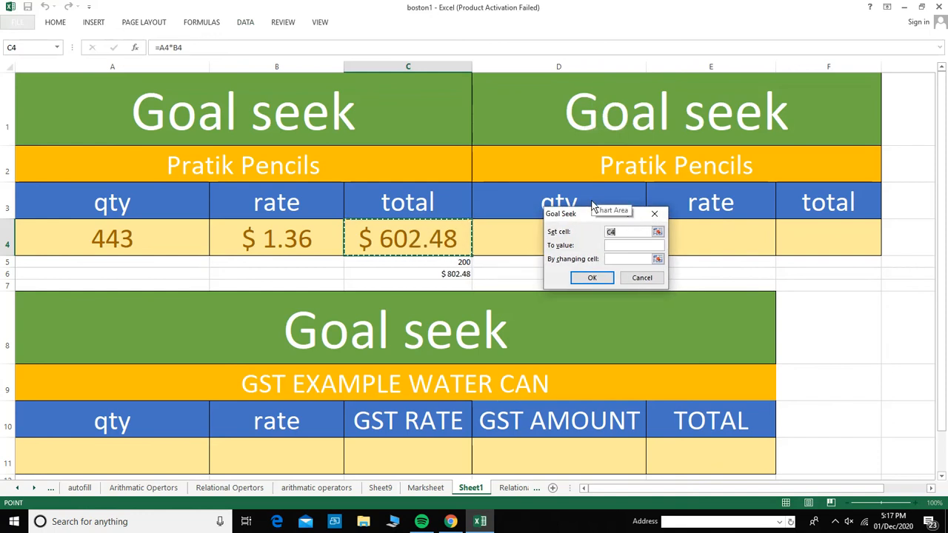
{"action": "left_click", "coordinate": [614, 247]}
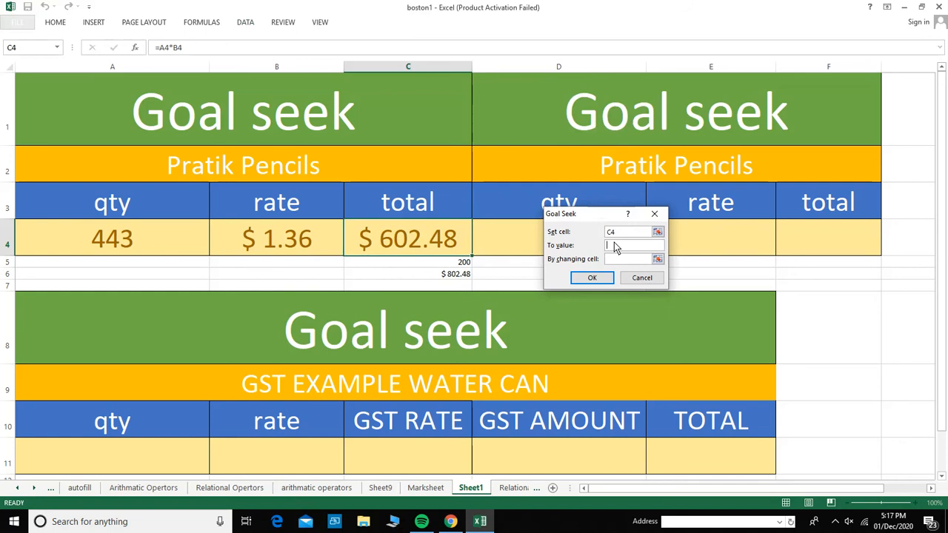
{"action": "type", "text": "80"}
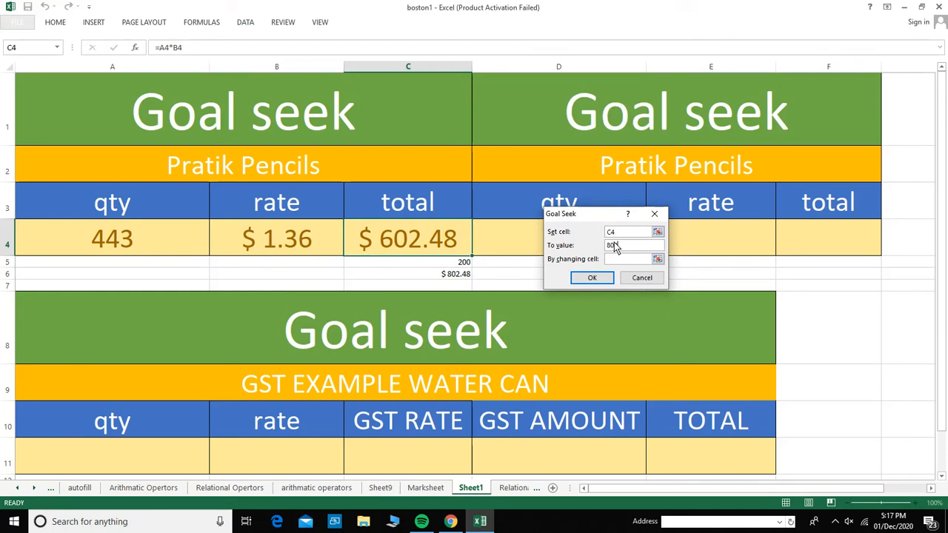
{"action": "type", "text": "2.48"}
- Set rate cell B4 as the changing cell, run the Goal Seek and accept its solution
{"action": "left_click", "coordinate": [630, 259]}
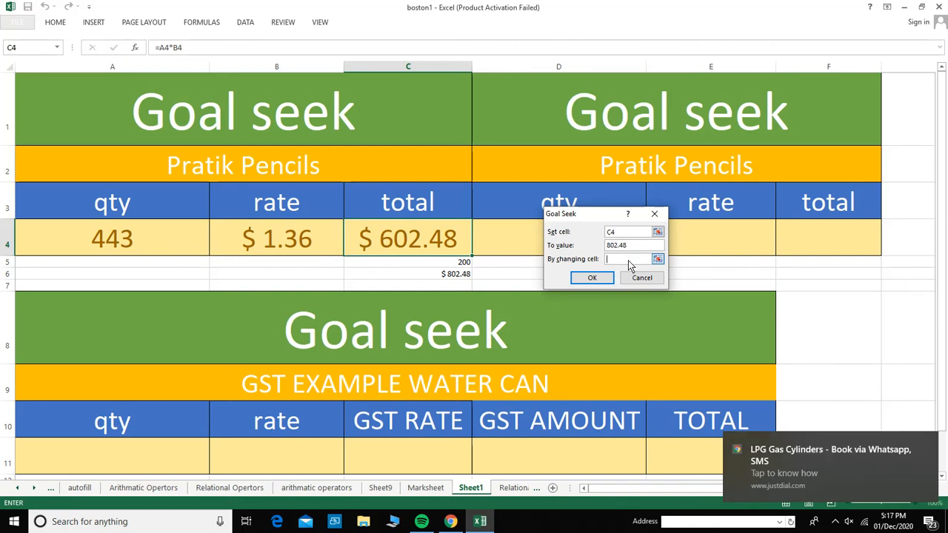
{"action": "left_click", "coordinate": [283, 244]}
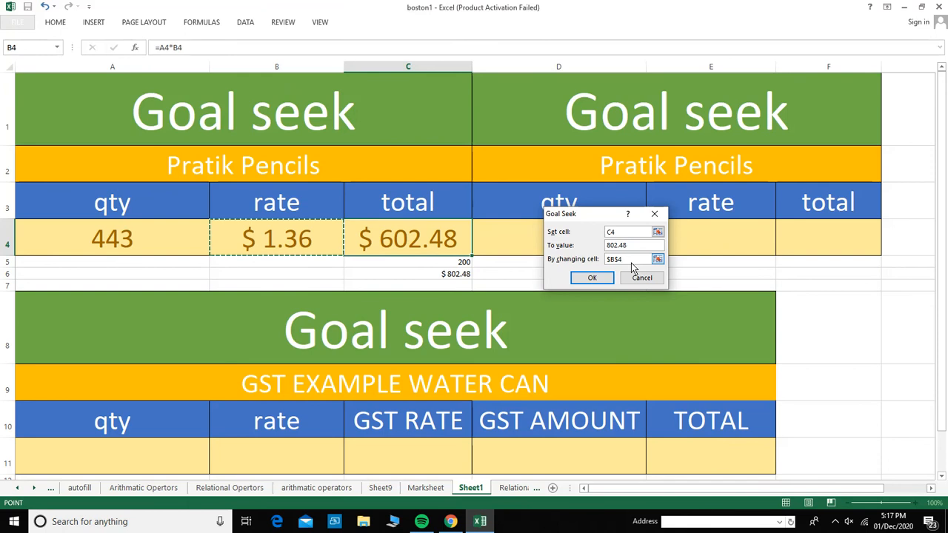
{"action": "left_click", "coordinate": [627, 234]}
{"action": "left_click_drag", "start_coordinate": [627, 234], "coordinate": [591, 250]}
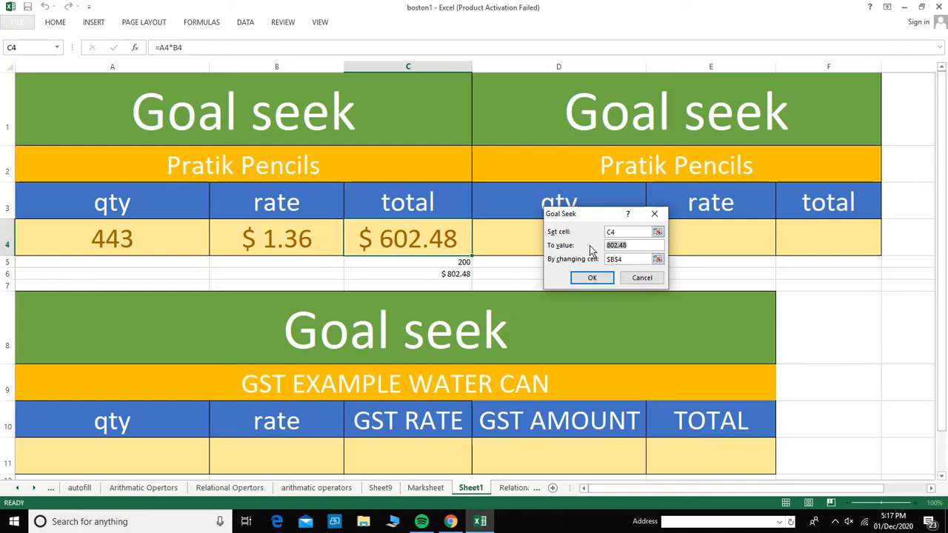
{"action": "left_click_drag", "start_coordinate": [644, 259], "coordinate": [596, 259]}
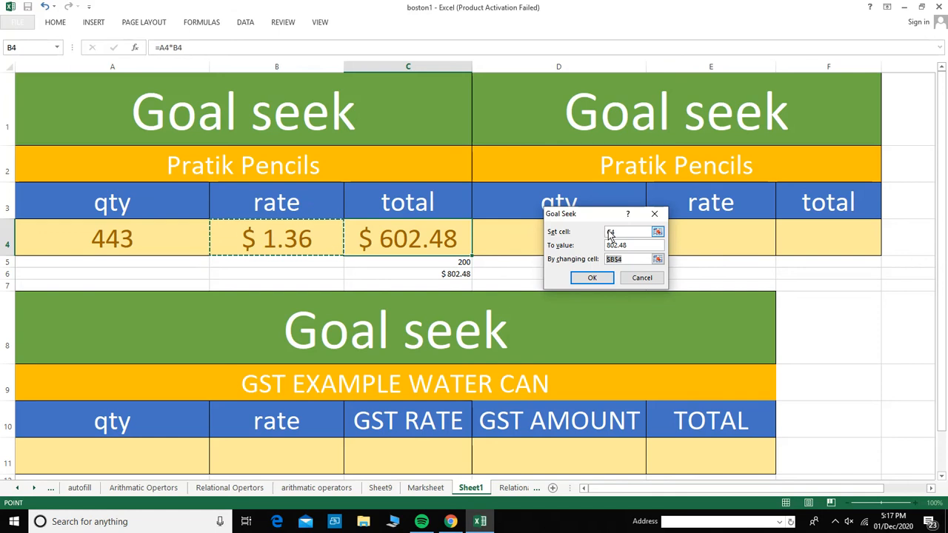
{"action": "left_click", "coordinate": [596, 278]}
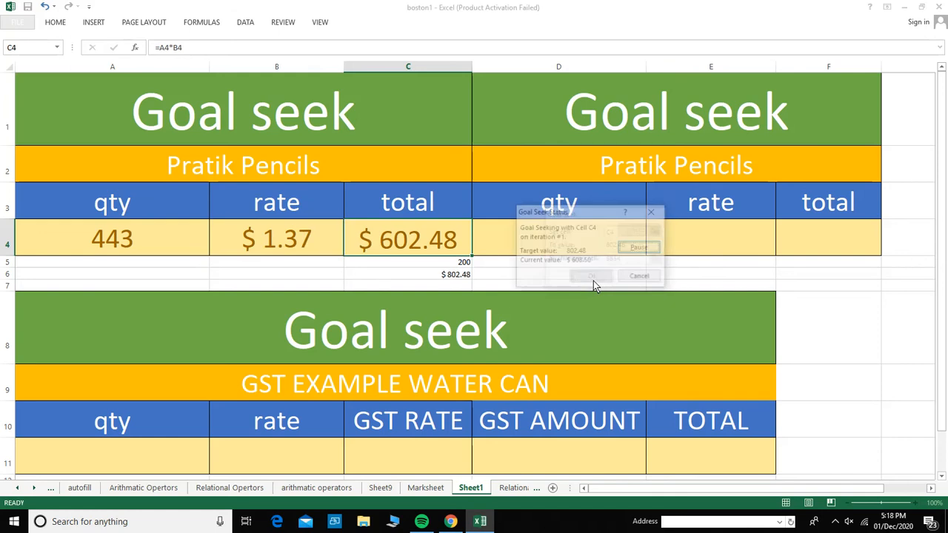
{"action": "left_click", "coordinate": [591, 277]}
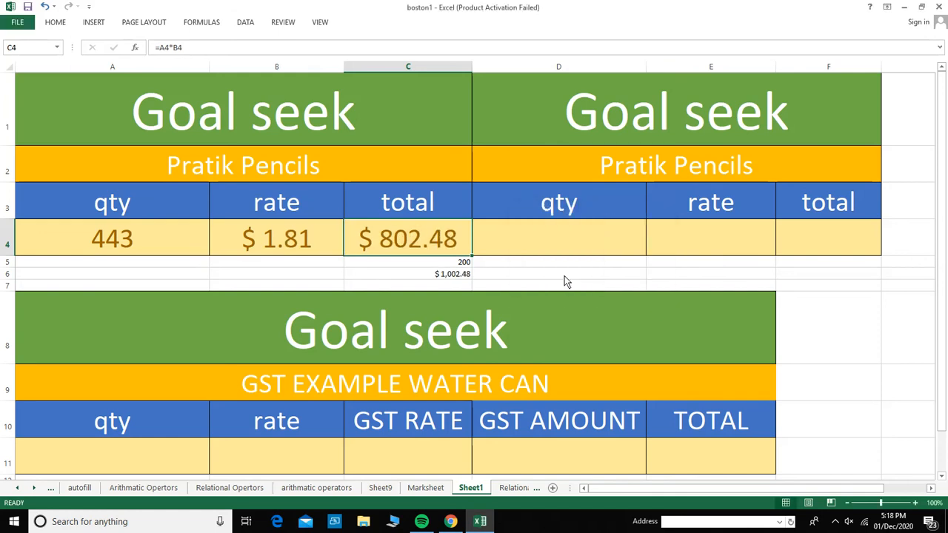
- Clear the helper values in C5:C6 below the first Pratik Pencils table
{"action": "left_click", "coordinate": [294, 250]}
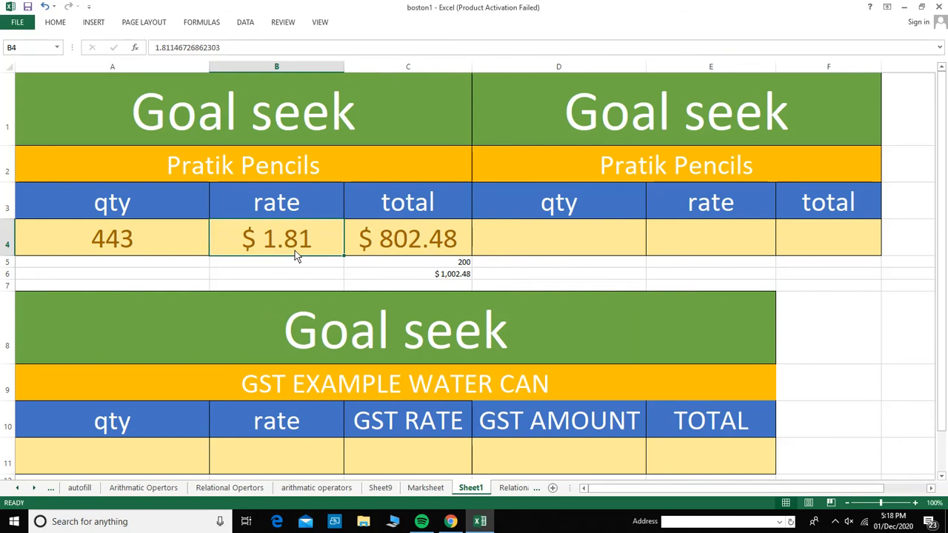
{"action": "mouse_move", "coordinate": [411, 276]}
{"action": "left_mouse_down"}
{"action": "mouse_move", "coordinate": [413, 287]}
{"action": "mouse_move", "coordinate": [423, 264]}
{"action": "mouse_move", "coordinate": [424, 275]}
{"action": "left_mouse_up"}
{"action": "key", "text": "Delete"}
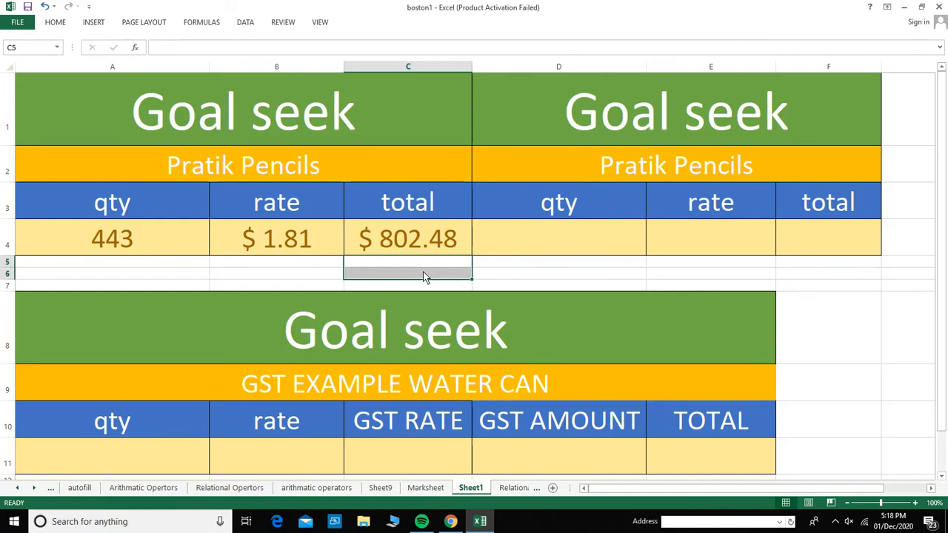
- Replace the second table's heading in D2 with "Gauri's Cars"
{"action": "left_click", "coordinate": [592, 182]}
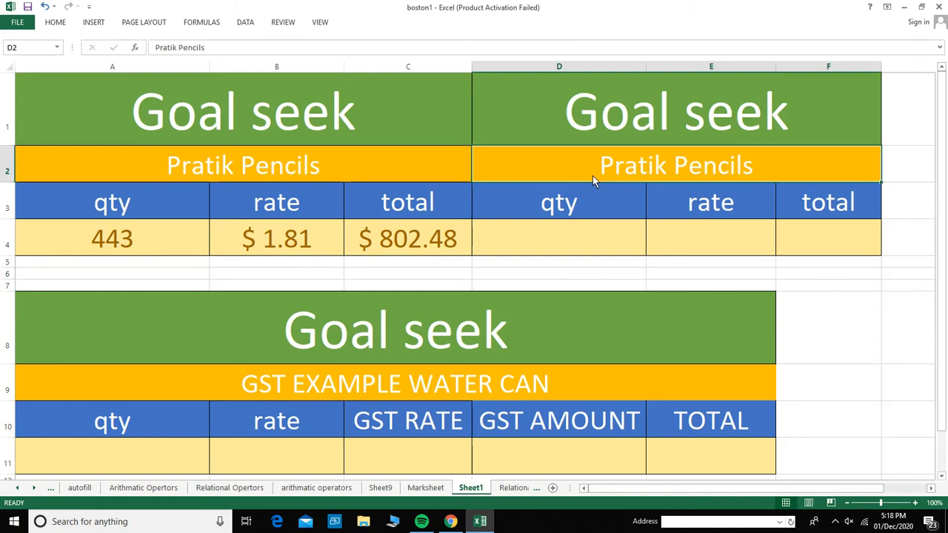
{"action": "type", "text": "gaUR"}
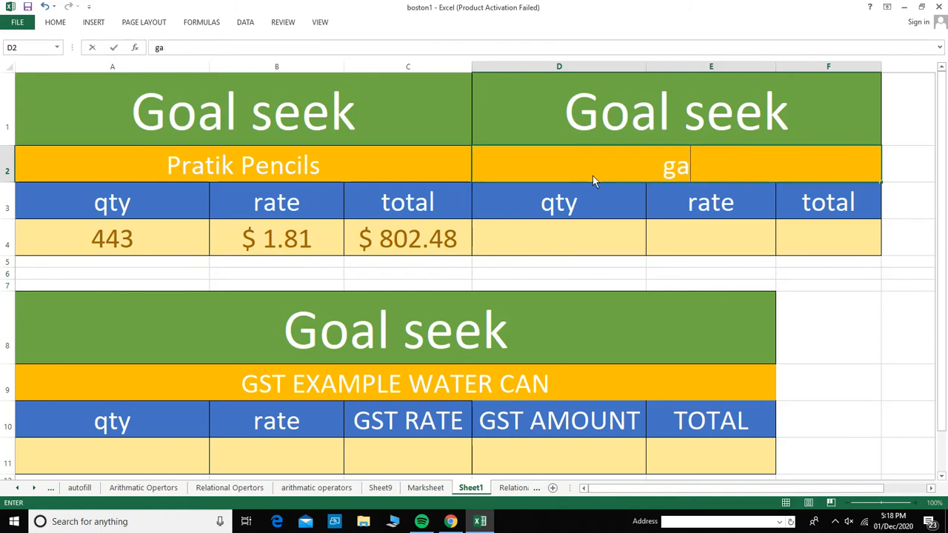
{"action": "key", "text": "BackSpace"}
{"action": "key", "text": "BackSpace"}
{"action": "key", "text": "BackSpace"}
{"action": "key", "text": "BackSpace"}
{"action": "type", "text": "Gauri"}
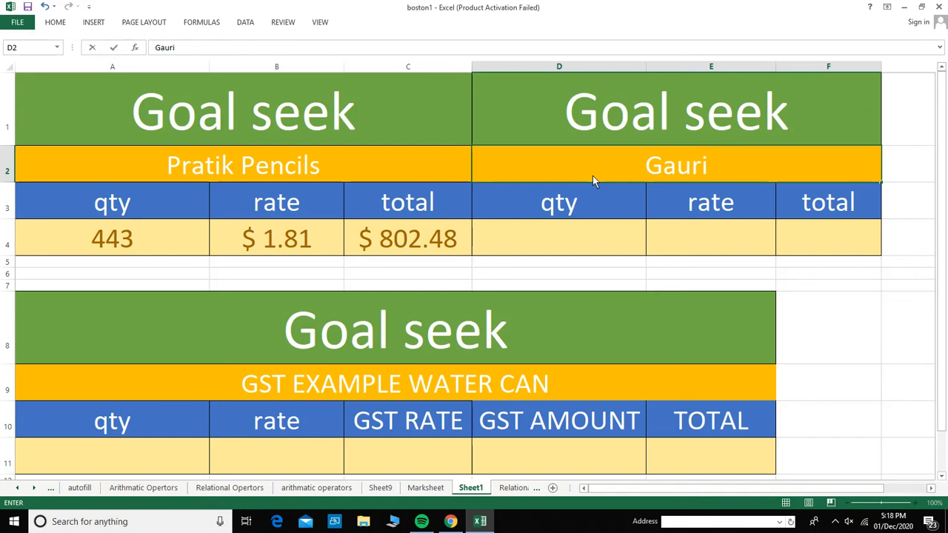
{"action": "type", "text": "'s Cars"}
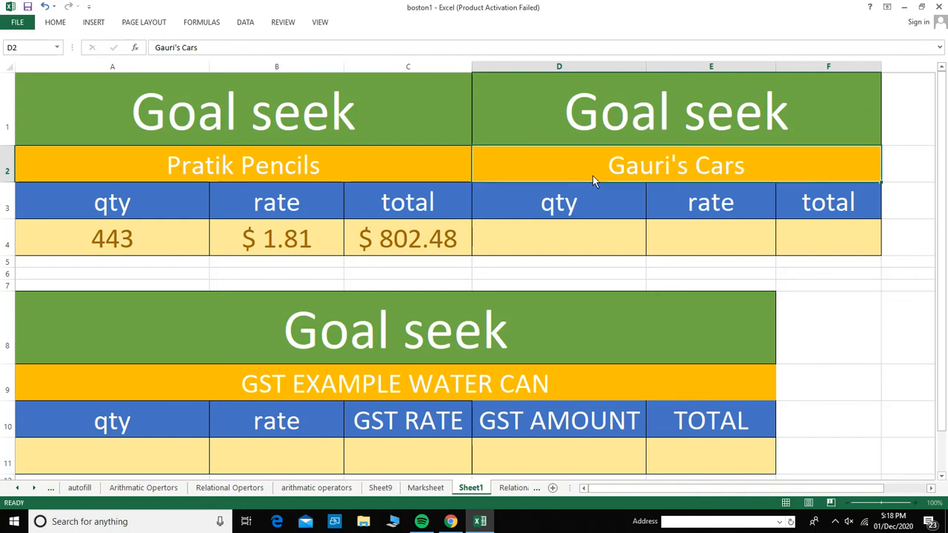
{"action": "key", "text": "Tab"}
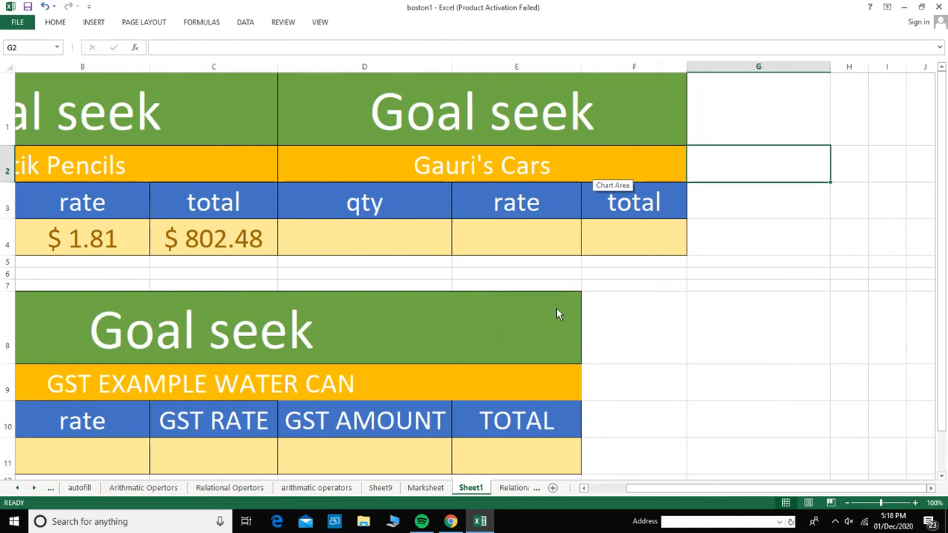
- Enter a quantity of 5 in D4 and a rate of 137000 in E4 of the second table
{"action": "mouse_move", "coordinate": [480, 522]}
{"action": "mouse_move", "coordinate": [431, 524]}
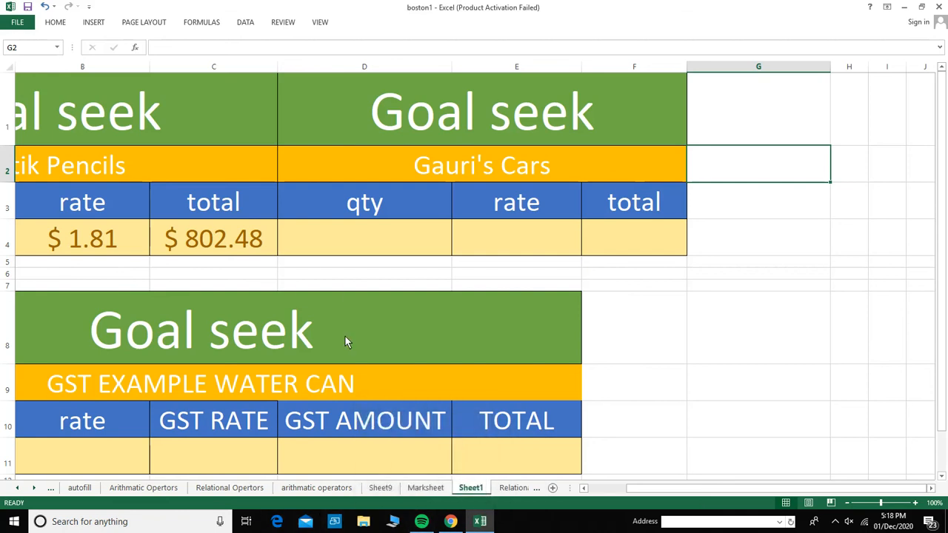
{"action": "left_click", "coordinate": [317, 251]}
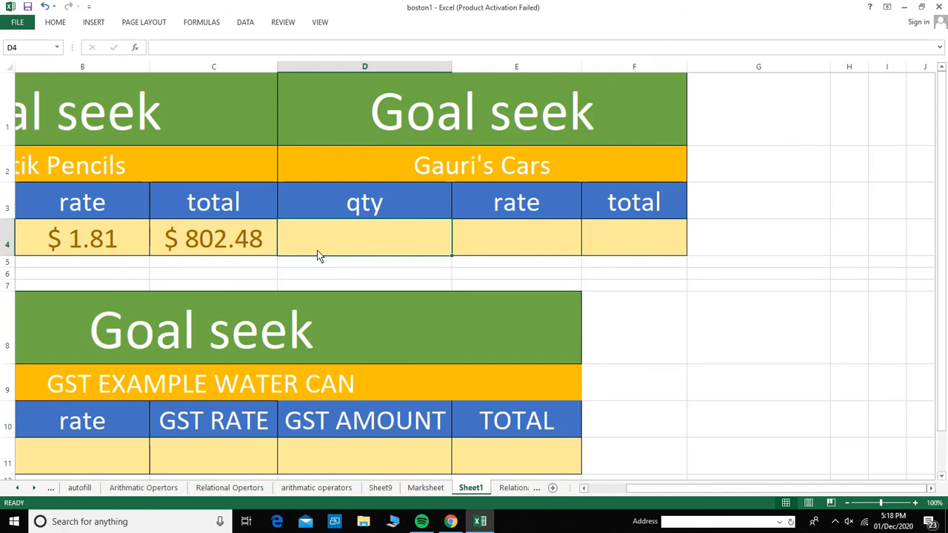
{"action": "type", "text": "5"}
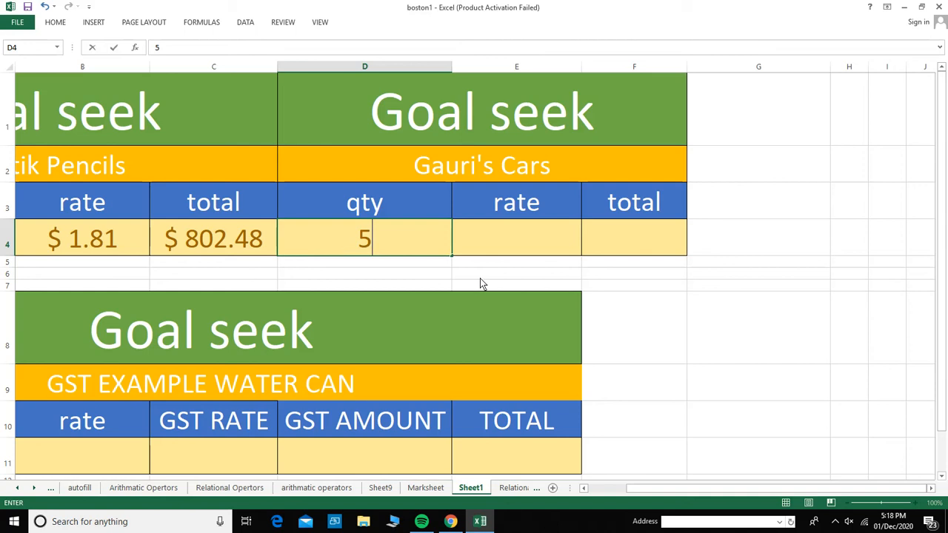
{"action": "left_click", "coordinate": [503, 251]}
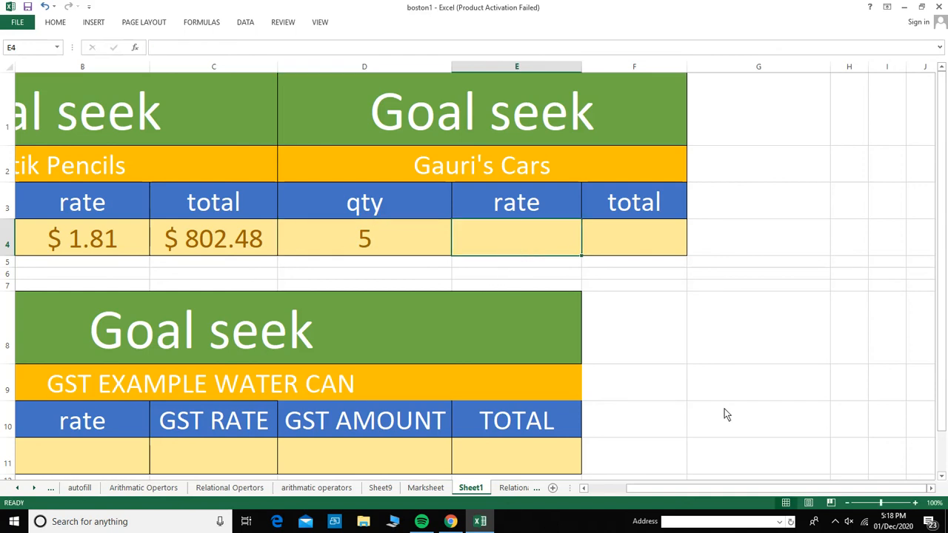
{"action": "left_click", "coordinate": [835, 521]}
{"action": "left_click", "coordinate": [835, 496]}
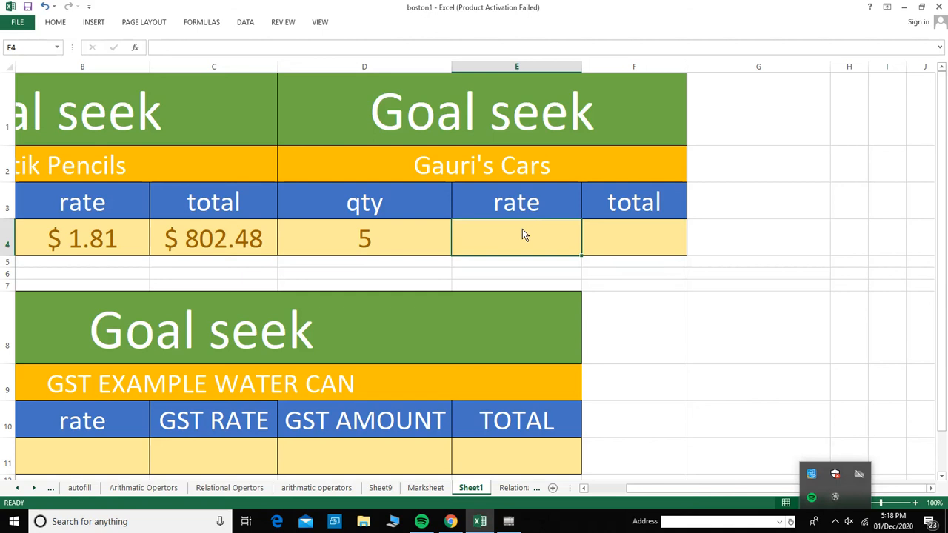
{"action": "type", "text": "1"}
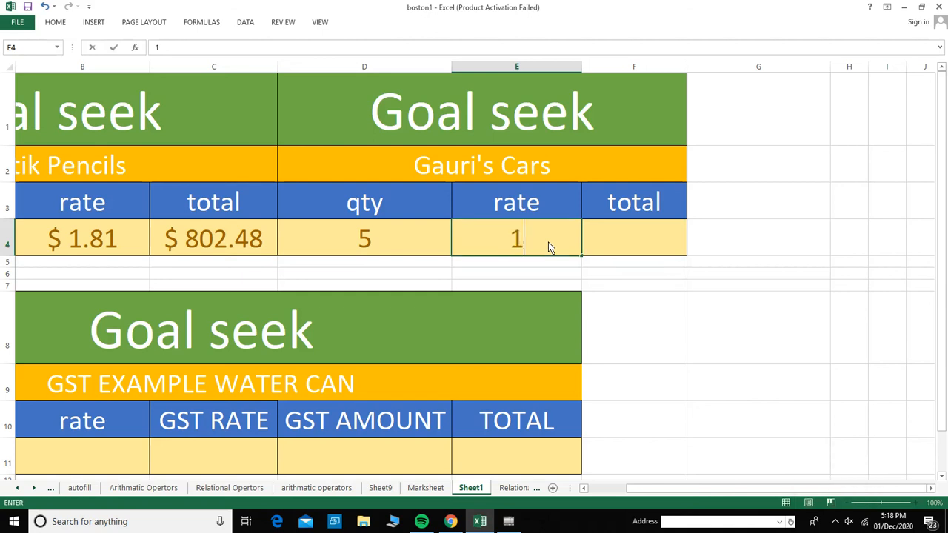
{"action": "type", "text": "37000"}
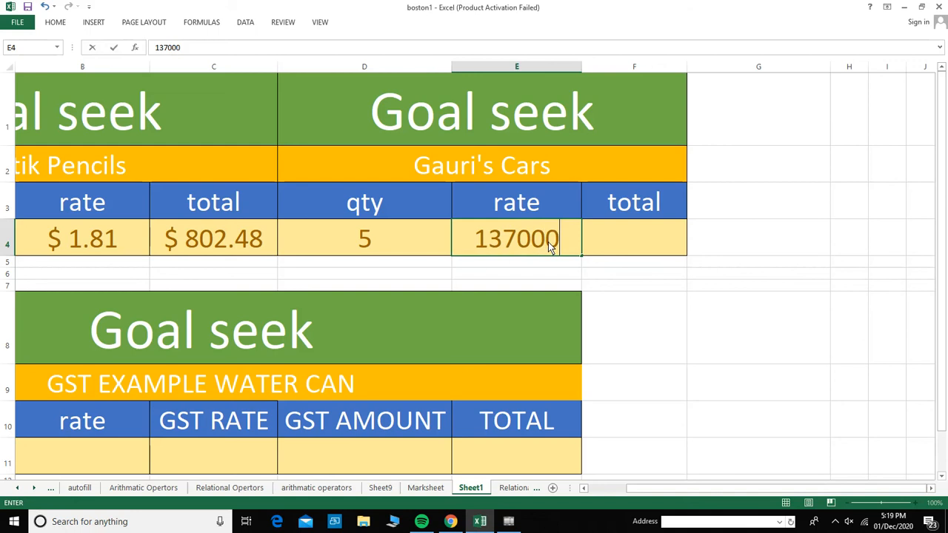
{"action": "key", "text": "Tab"}
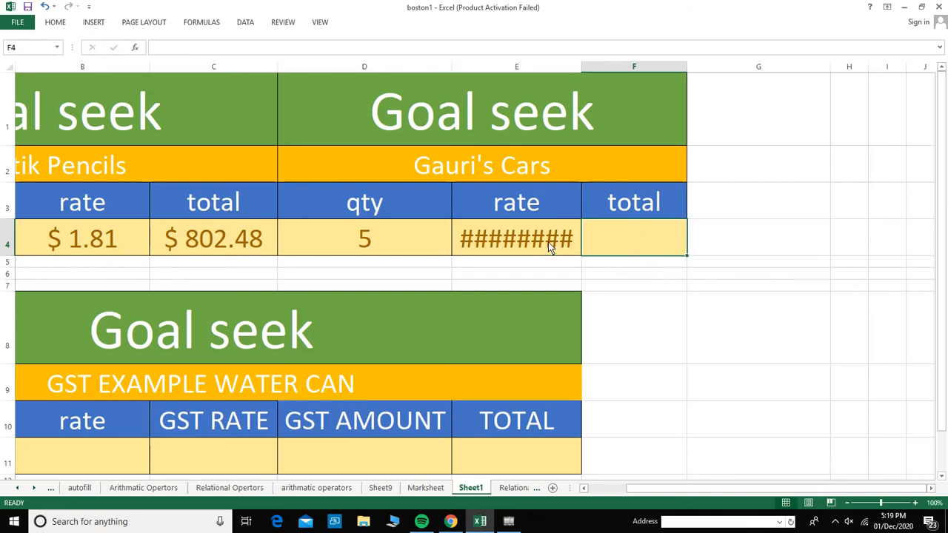
- Widen columns E and F so that large rate and total amounts fit in the cells
{"action": "left_click_drag", "start_coordinate": [581, 69], "coordinate": [613, 72]}
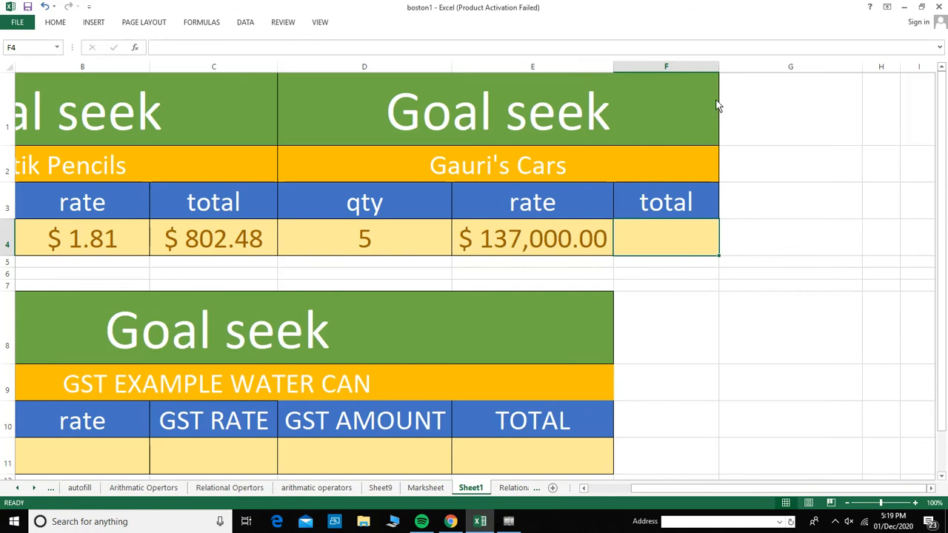
{"action": "left_click_drag", "start_coordinate": [719, 67], "coordinate": [761, 72]}
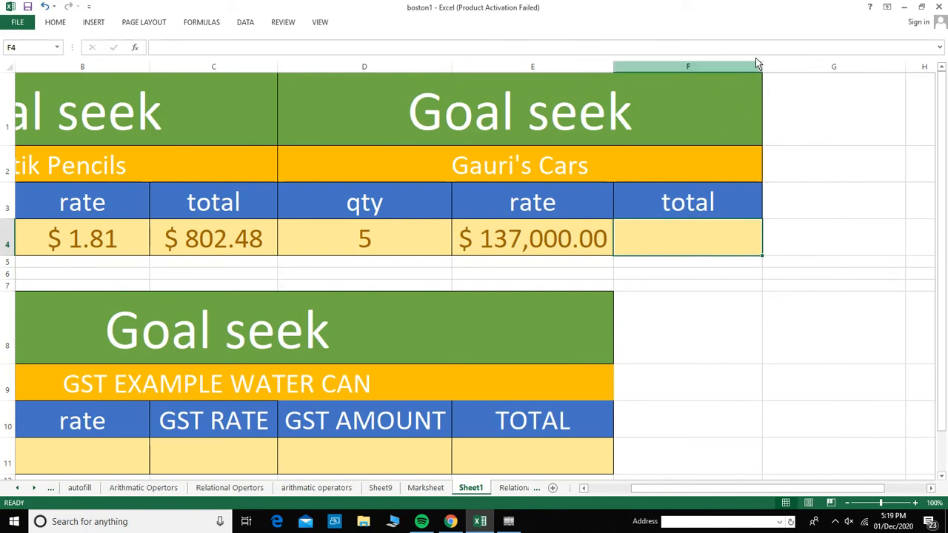
{"action": "left_click_drag", "start_coordinate": [762, 67], "coordinate": [786, 69]}
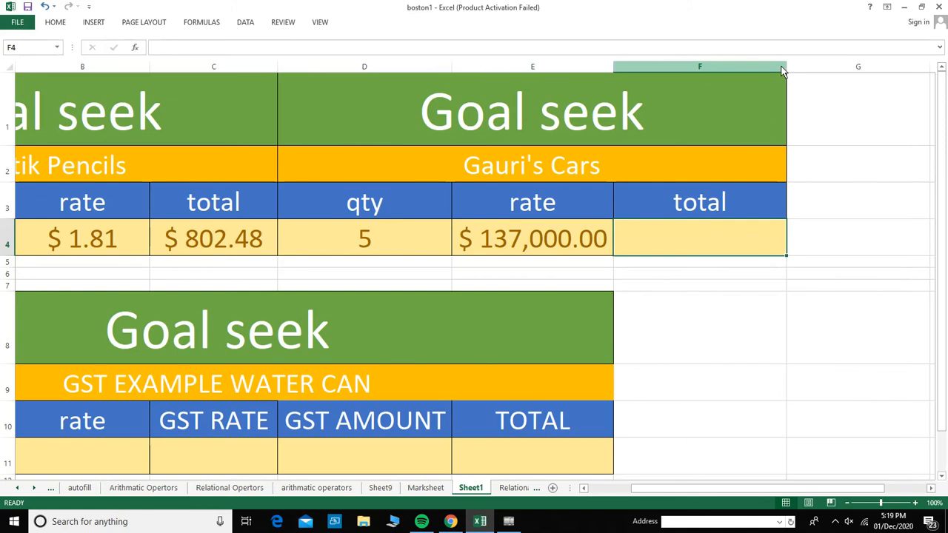
- Calculate the second table's total in F4 with =D4*E4
{"action": "type", "text": "="}
{"action": "left_click", "coordinate": [387, 243]}
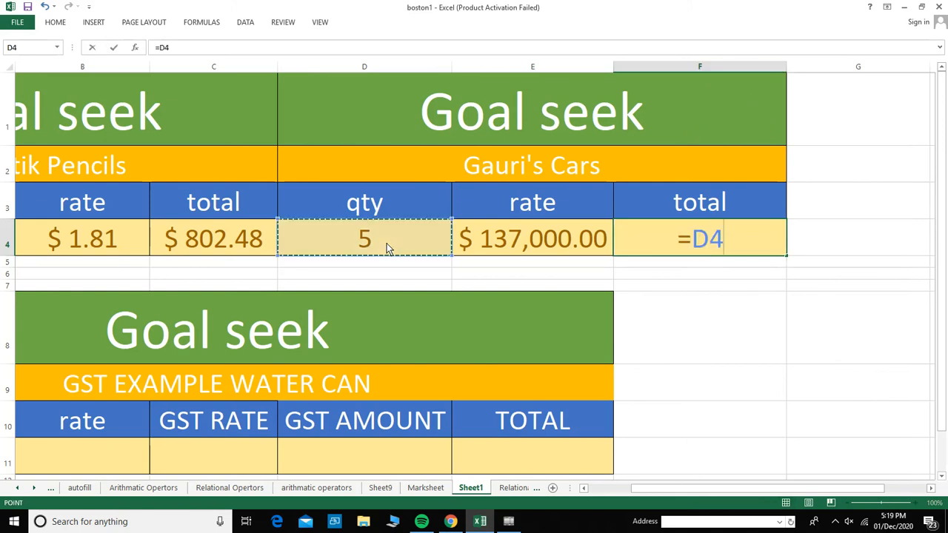
{"action": "type", "text": "*"}
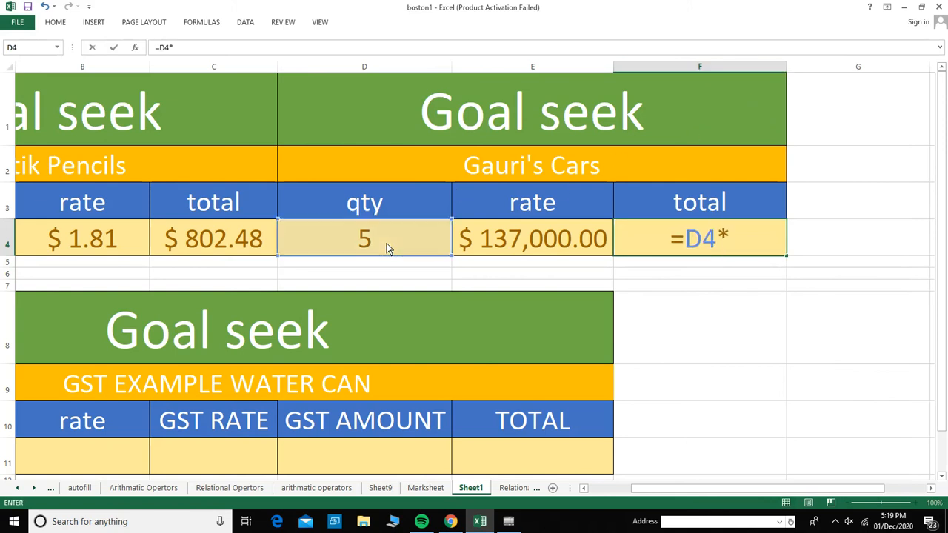
{"action": "left_click", "coordinate": [464, 242]}
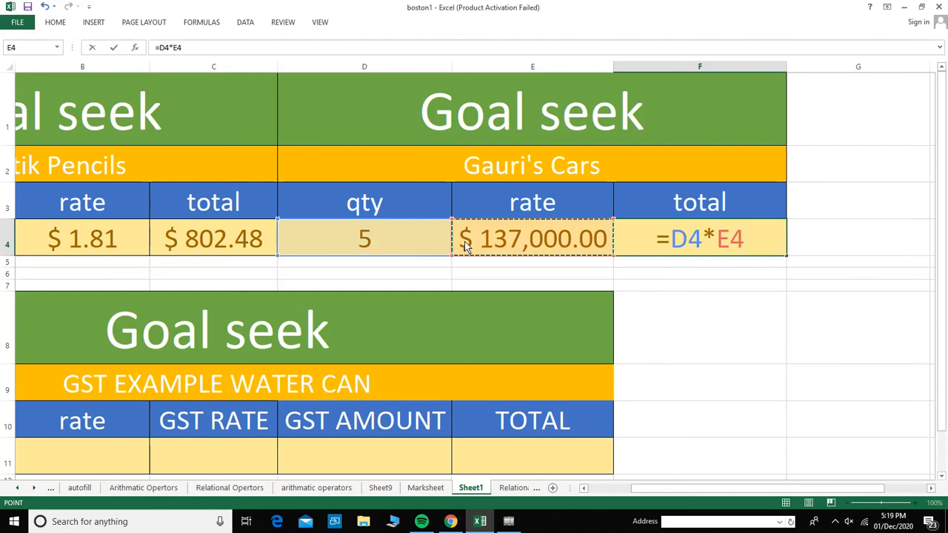
{"action": "key", "text": "Return"}
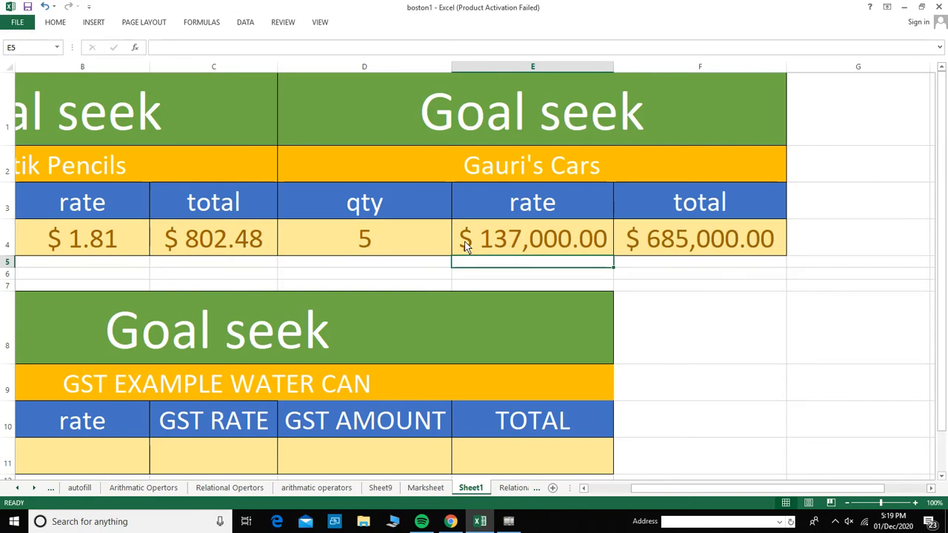
- Enter 127000 in F5 below the second table's total
{"action": "left_click", "coordinate": [465, 241]}
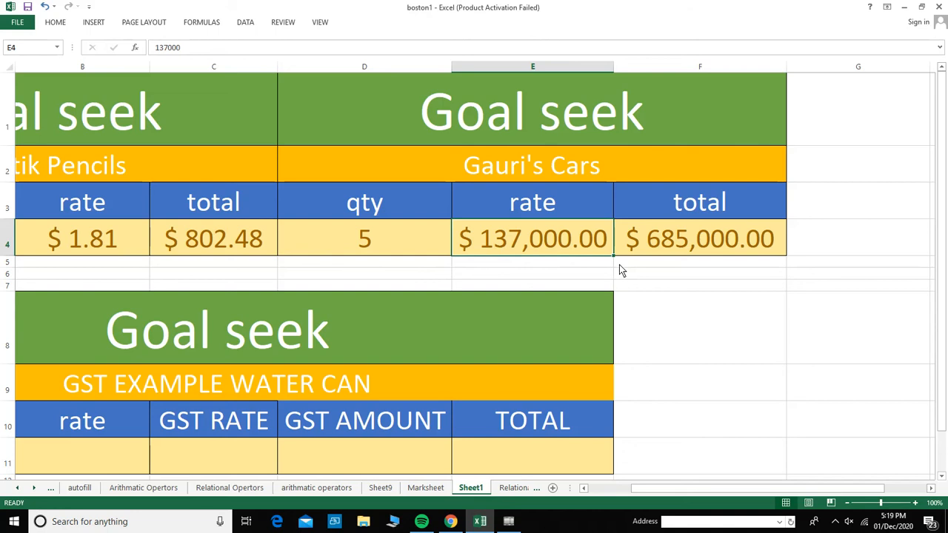
{"action": "left_click", "coordinate": [363, 231]}
{"action": "left_click", "coordinate": [715, 267]}
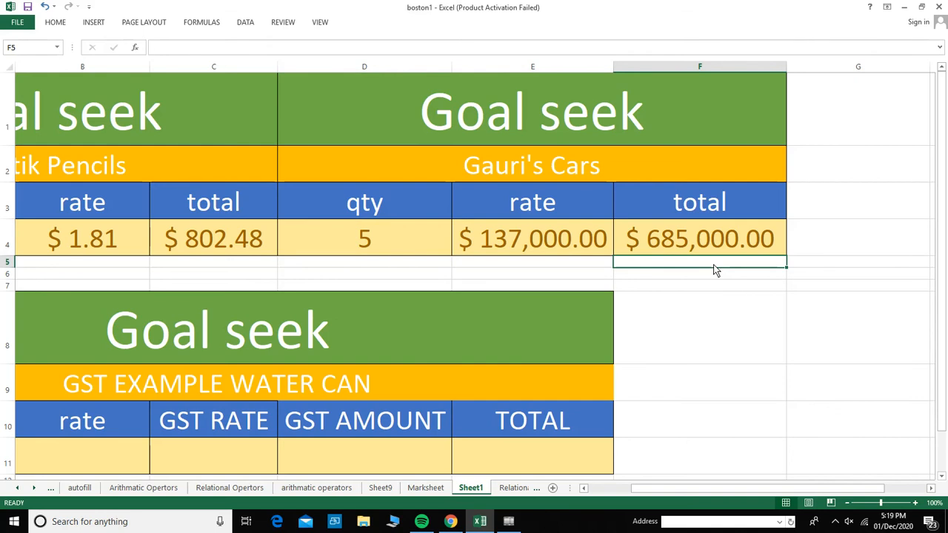
{"action": "type", "text": "1270"}
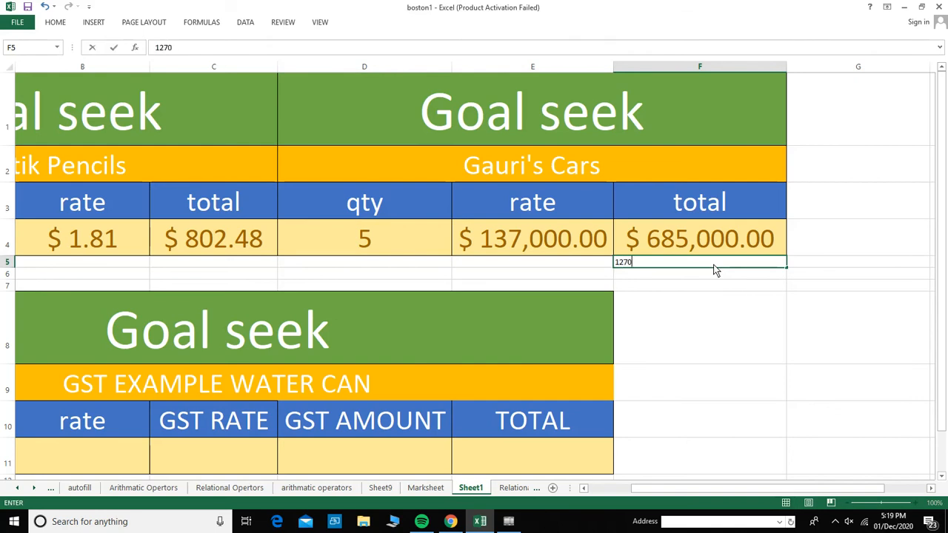
{"action": "type", "text": "00"}
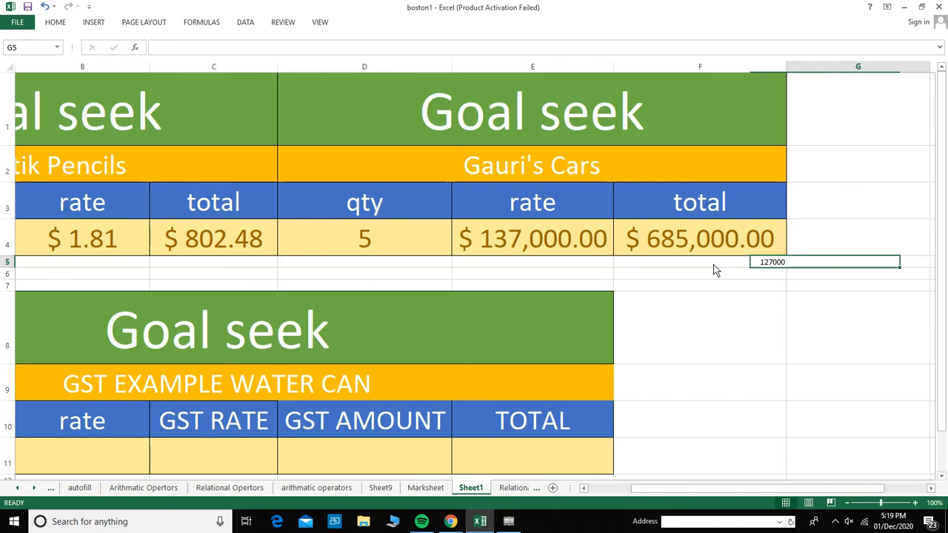
{"action": "key", "text": "Tab"}
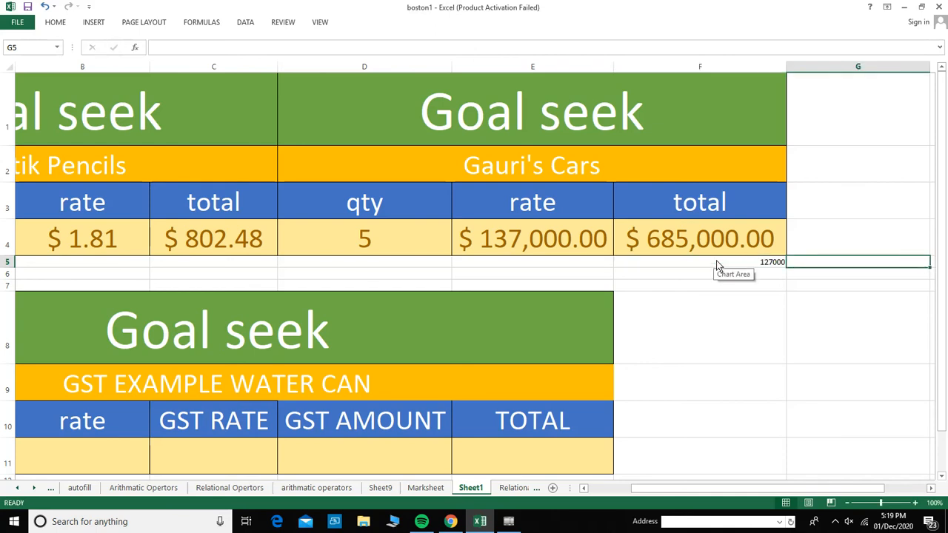
- Add the amount in F5 to the second table's total in F6 with =F4+F5
{"action": "left_click", "coordinate": [711, 263]}
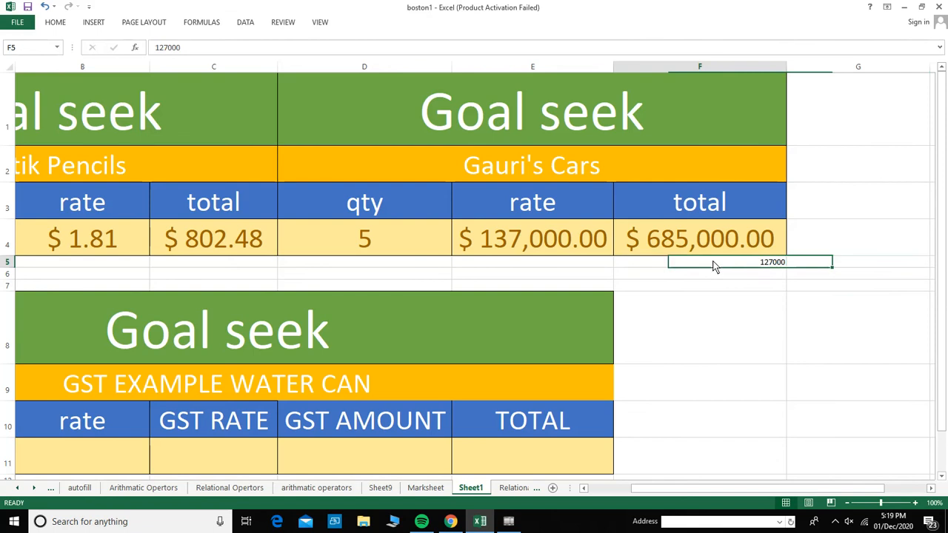
{"action": "left_click", "coordinate": [703, 276]}
{"action": "type", "text": "="}
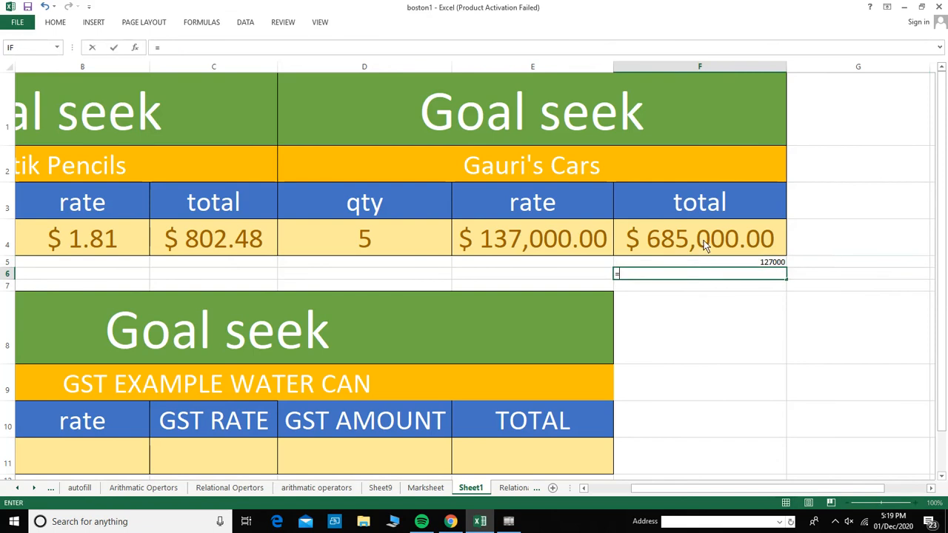
{"action": "left_click", "coordinate": [704, 240]}
{"action": "type", "text": "+"}
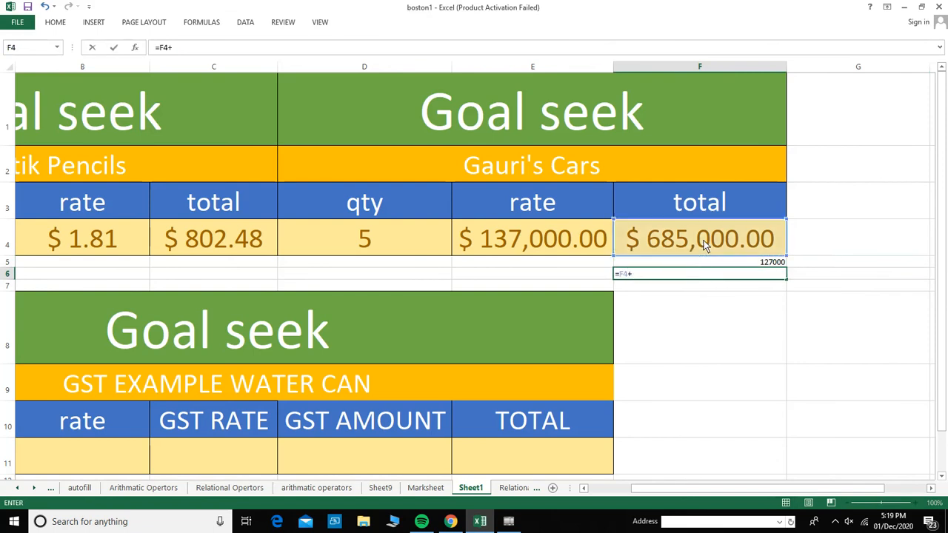
{"action": "left_click", "coordinate": [676, 263]}
{"action": "key", "text": "Return"}
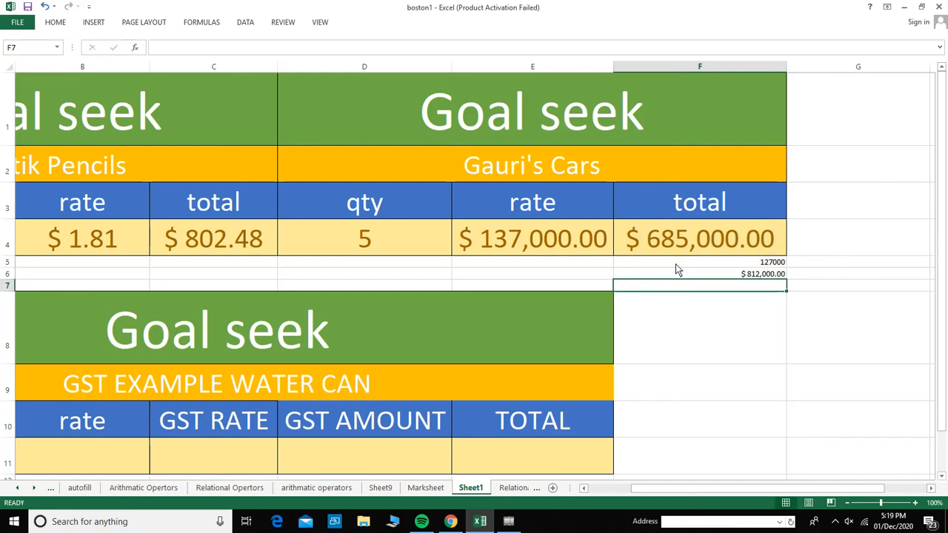
{"action": "left_click", "coordinate": [686, 248]}
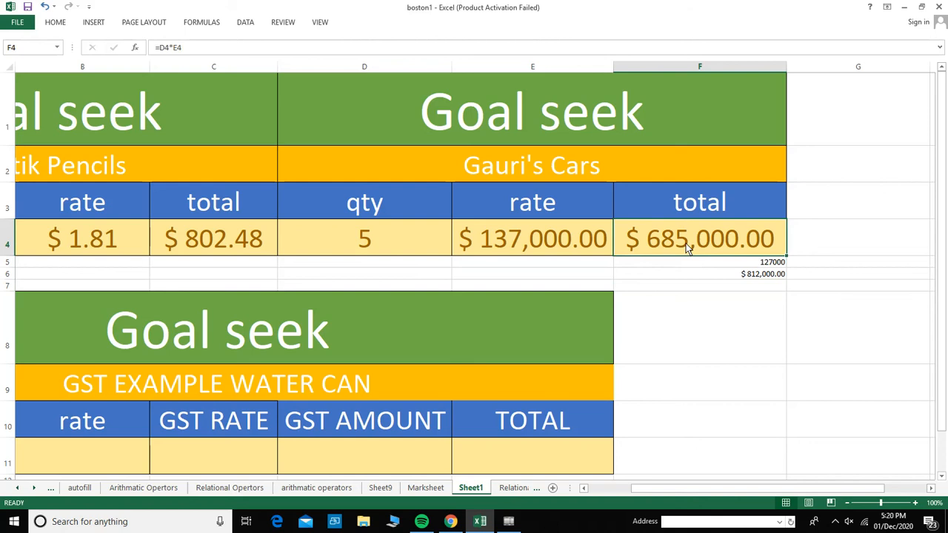
{"action": "left_click", "coordinate": [777, 264]}
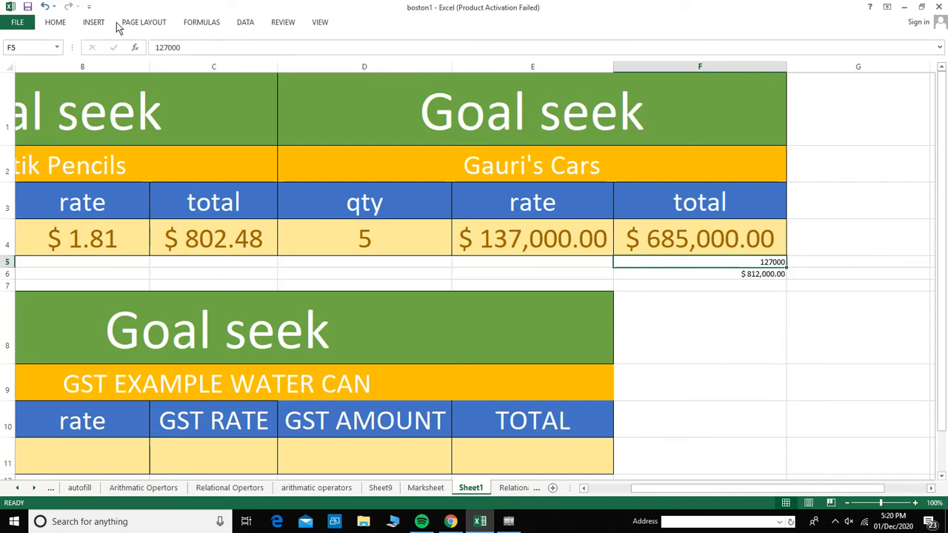
{"action": "left_click", "coordinate": [233, 28]}
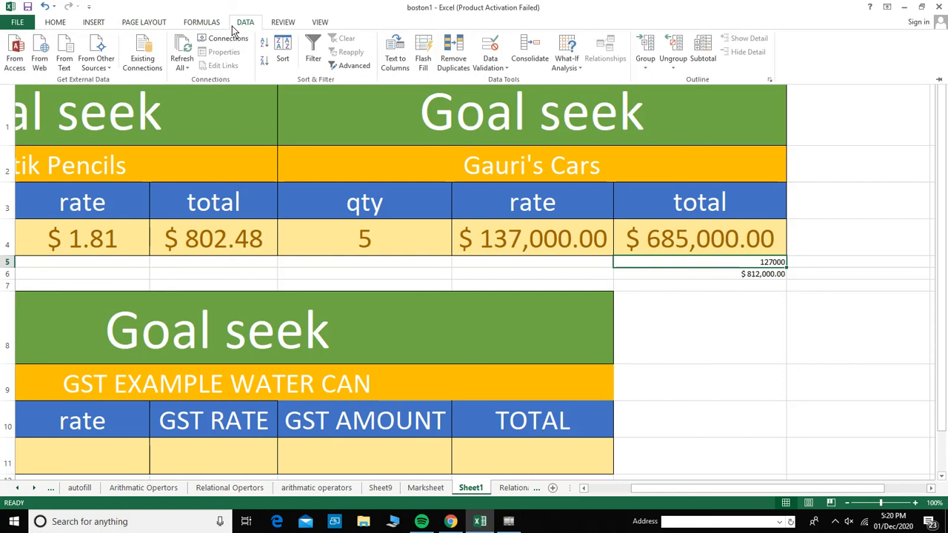
{"action": "left_click", "coordinate": [566, 67]}
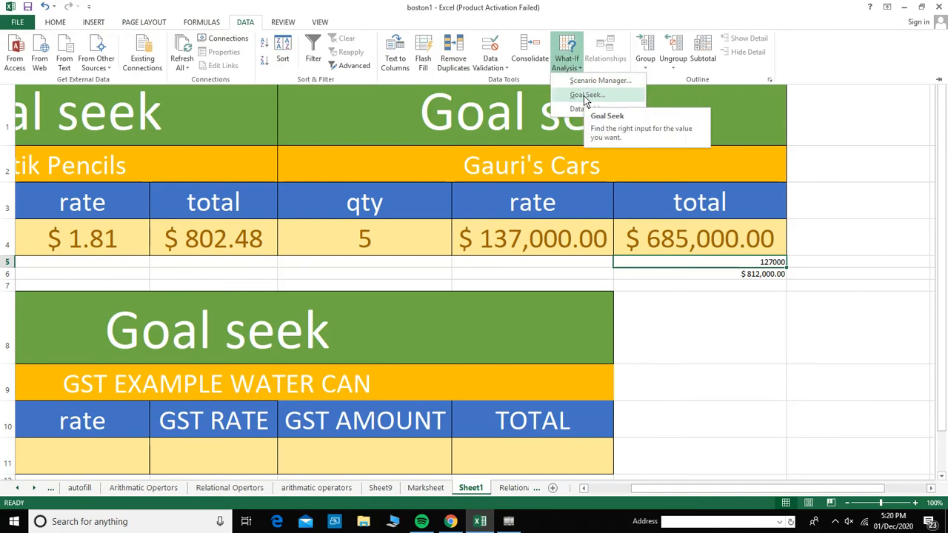
{"action": "left_click", "coordinate": [585, 97]}
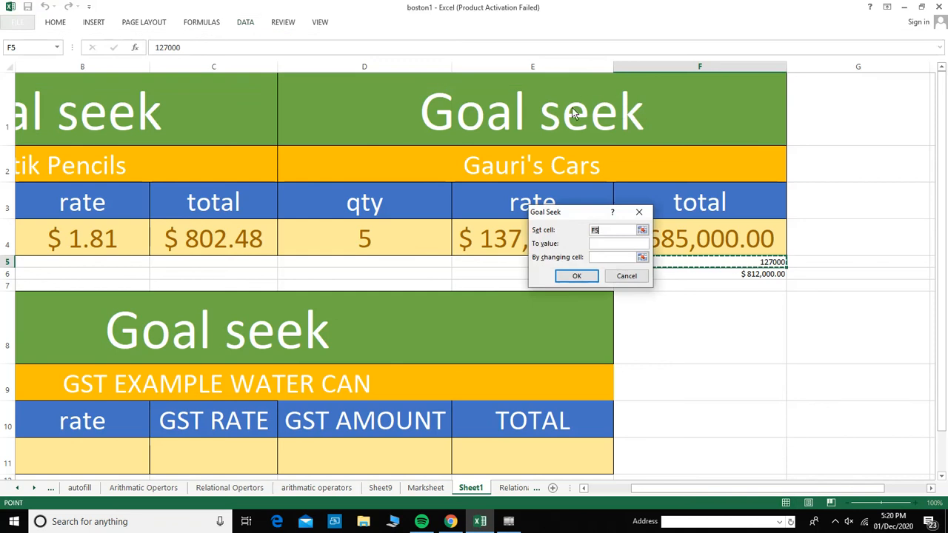
{"action": "left_click", "coordinate": [604, 243]}
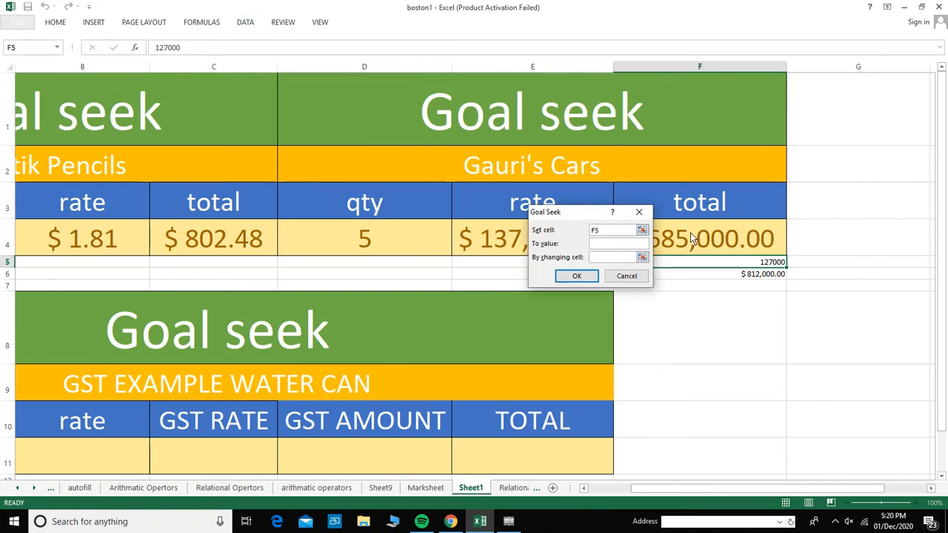
{"action": "type", "text": "8120000"}
{"action": "key", "text": "BackSpace"}
{"action": "left_click_drag", "start_coordinate": [592, 220], "coordinate": [798, 157]}
{"action": "left_click", "coordinate": [792, 195]}
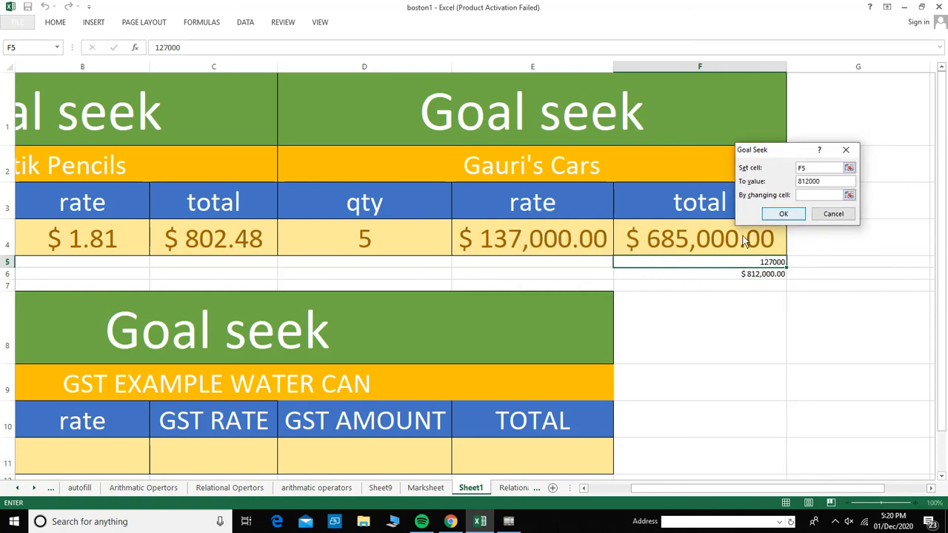
{"action": "left_click", "coordinate": [533, 241]}
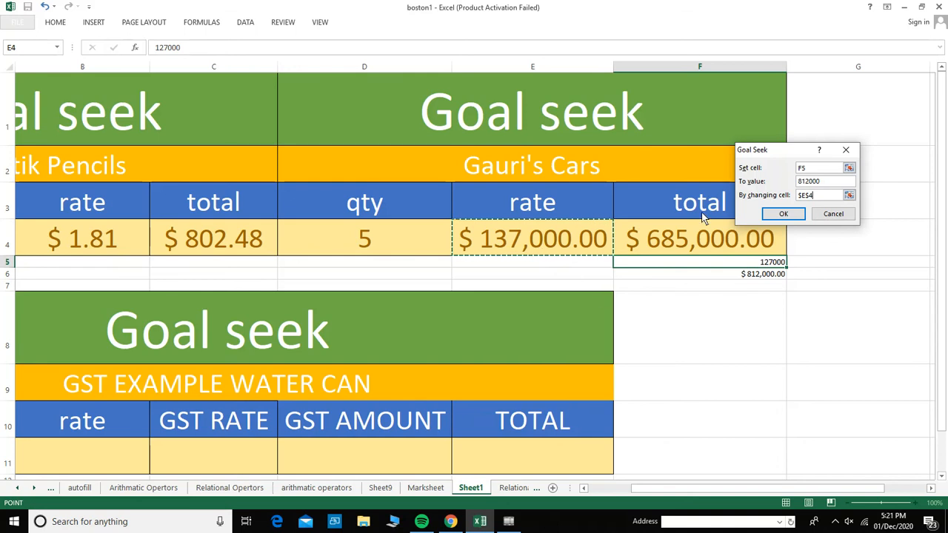
{"action": "left_click_drag", "start_coordinate": [809, 170], "coordinate": [793, 200]}
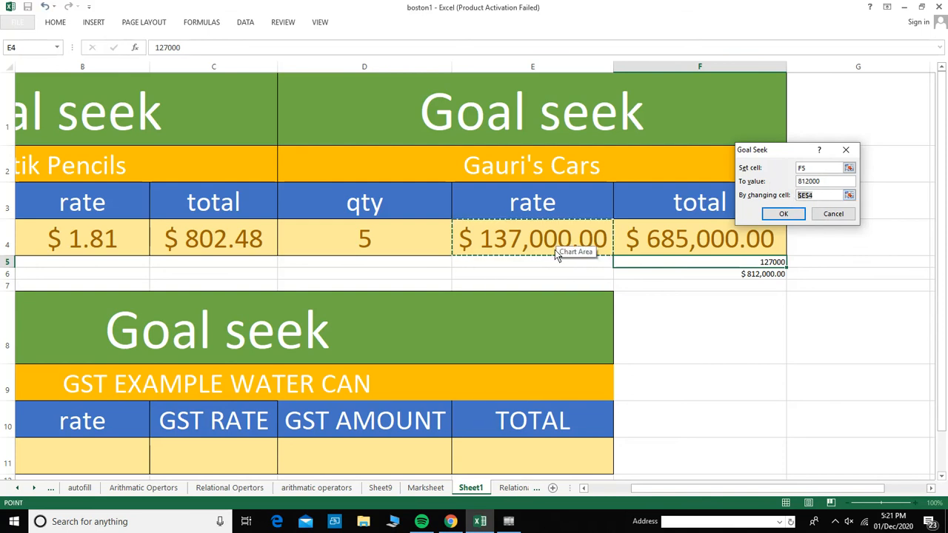
{"action": "left_click", "coordinate": [694, 241]}
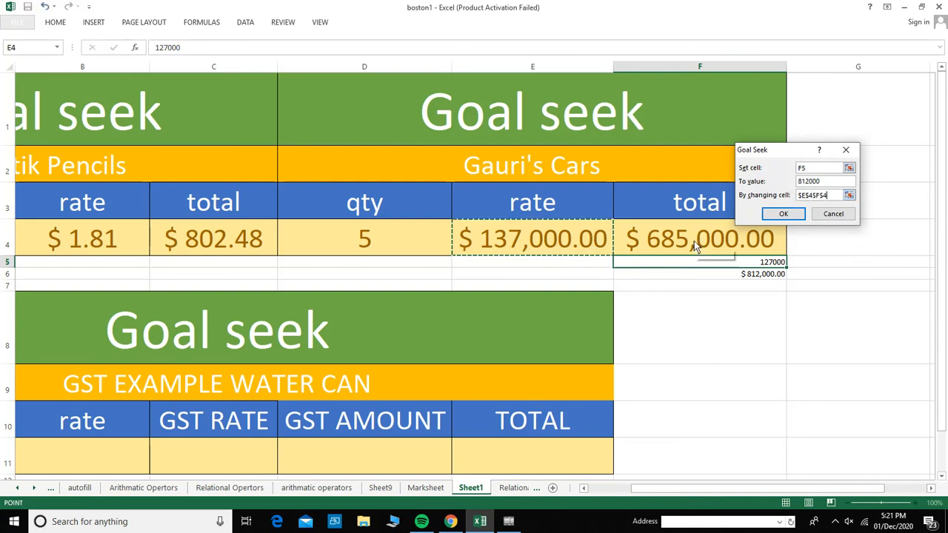
{"action": "left_click", "coordinate": [832, 214]}
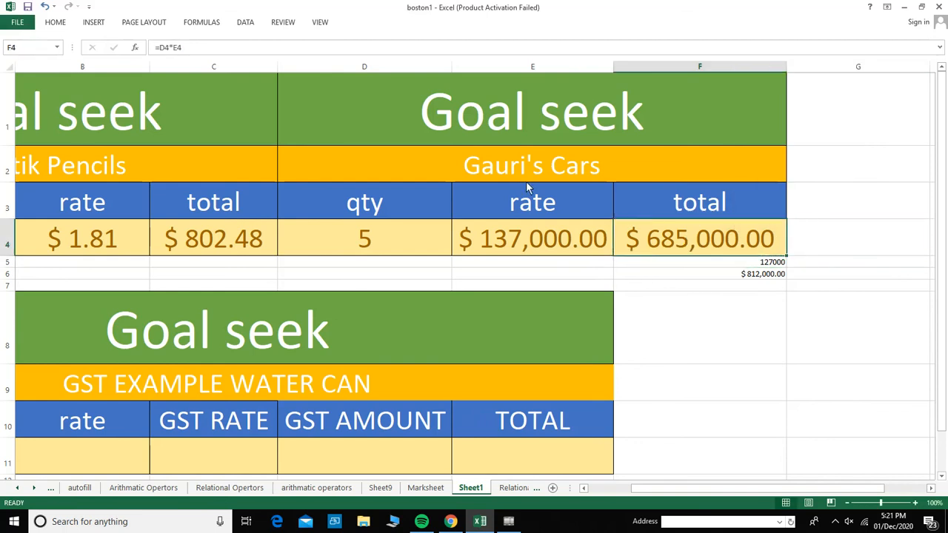
- Run Goal Seek on the car table's total in F4 with target value 812000 by changing the rate in E4, and keep the solution
{"action": "left_click", "coordinate": [246, 21]}
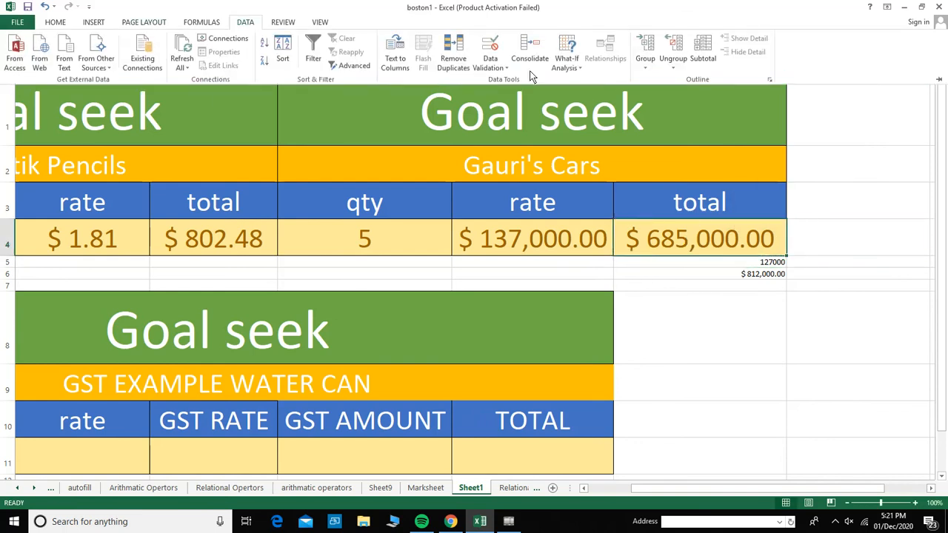
{"action": "left_click", "coordinate": [561, 68]}
{"action": "left_click", "coordinate": [574, 95]}
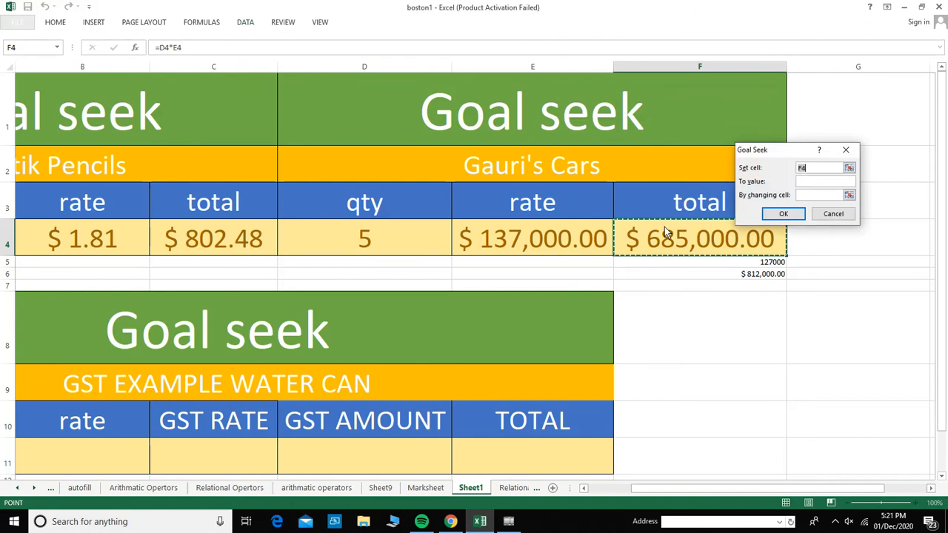
{"action": "left_click", "coordinate": [821, 181]}
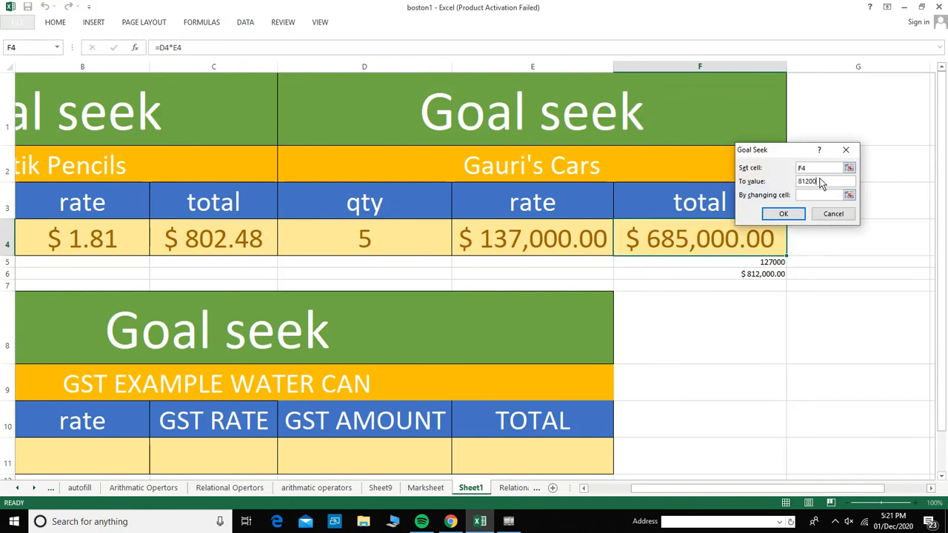
{"action": "type", "text": "812000"}
{"action": "left_click", "coordinate": [811, 196]}
{"action": "left_click", "coordinate": [576, 243]}
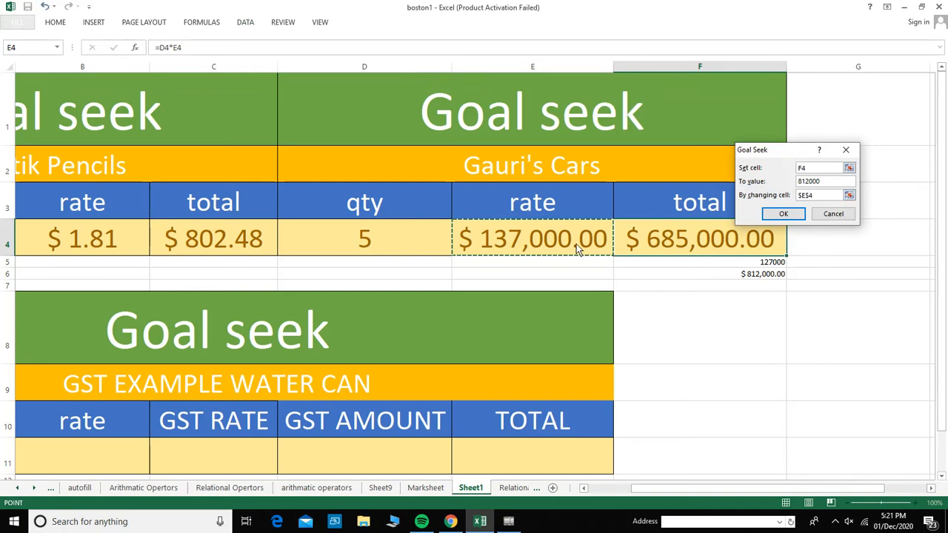
{"action": "left_click_drag", "start_coordinate": [811, 171], "coordinate": [797, 196]}
{"action": "left_click", "coordinate": [783, 214]}
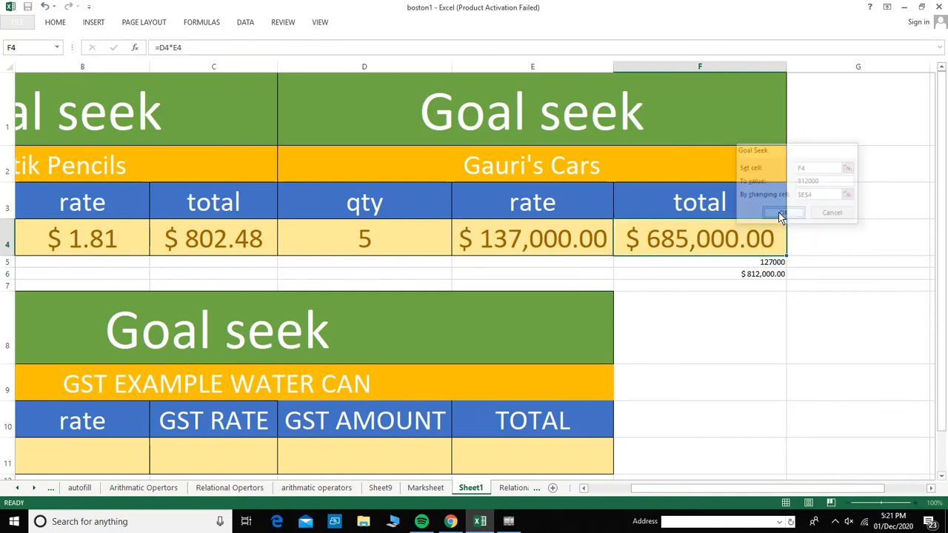
{"action": "left_click", "coordinate": [781, 213]}
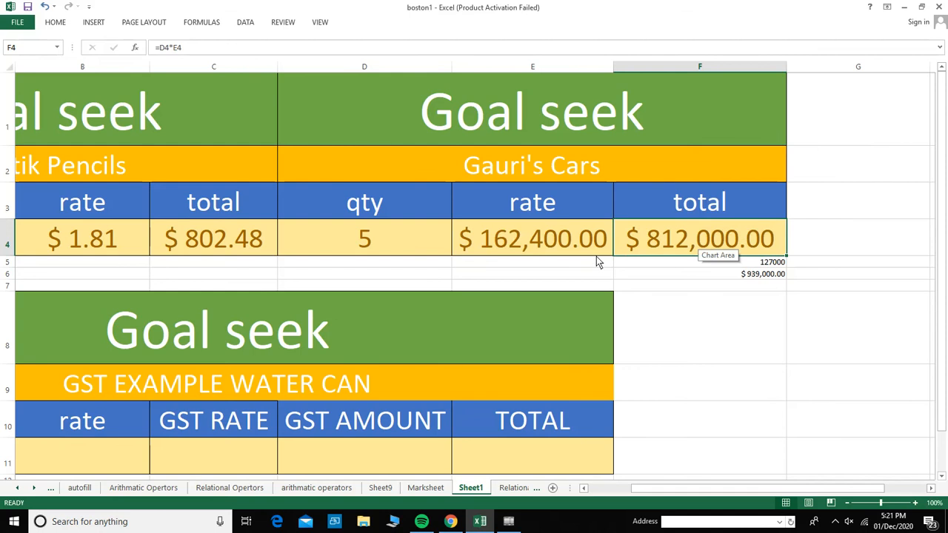
{"action": "left_click", "coordinate": [561, 252]}
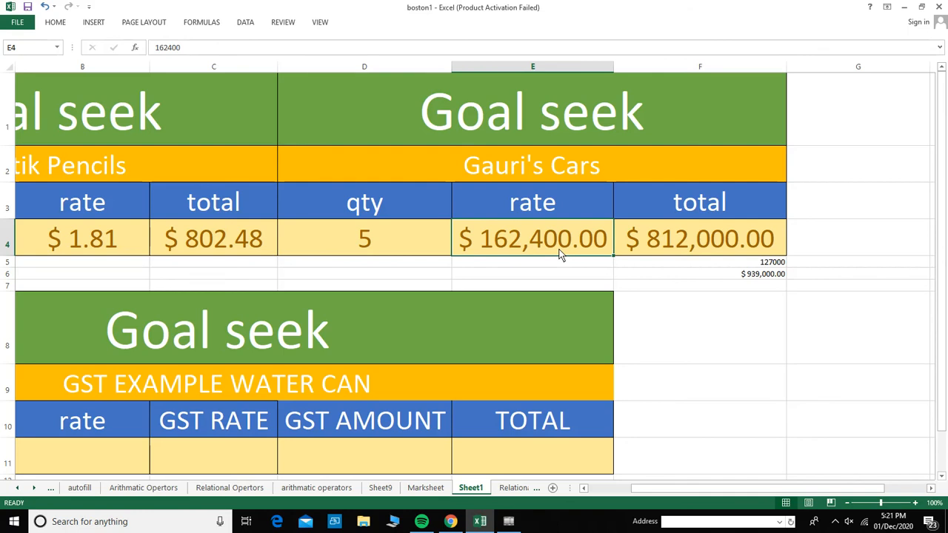
- Enter quantity 1 in A11 and rate 400 in B11 of the GST water can table
{"action": "left_click", "coordinate": [458, 357]}
{"action": "scroll", "coordinate": [458, 351], "scroll_direction": "left", "scroll_amount": 2}
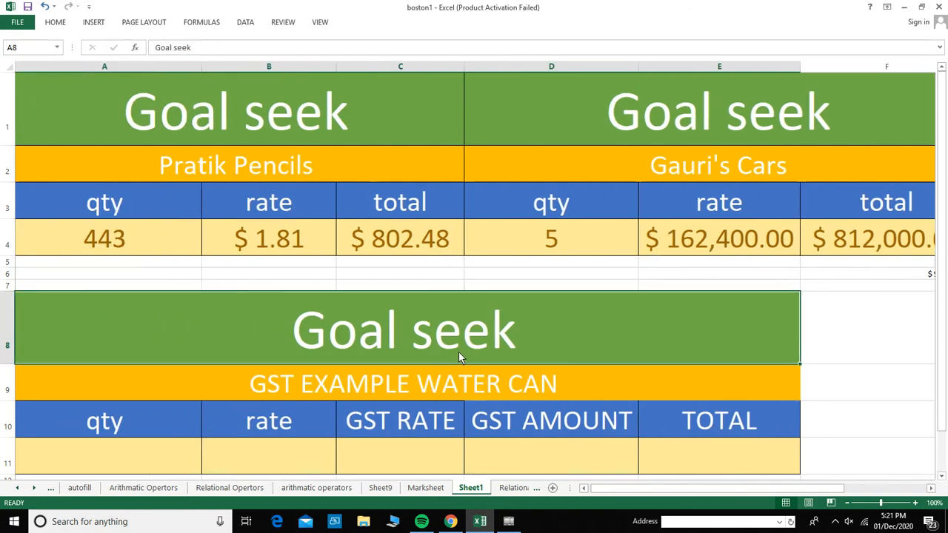
{"action": "scroll", "coordinate": [282, 270], "scroll_direction": "down", "scroll_amount": 2}
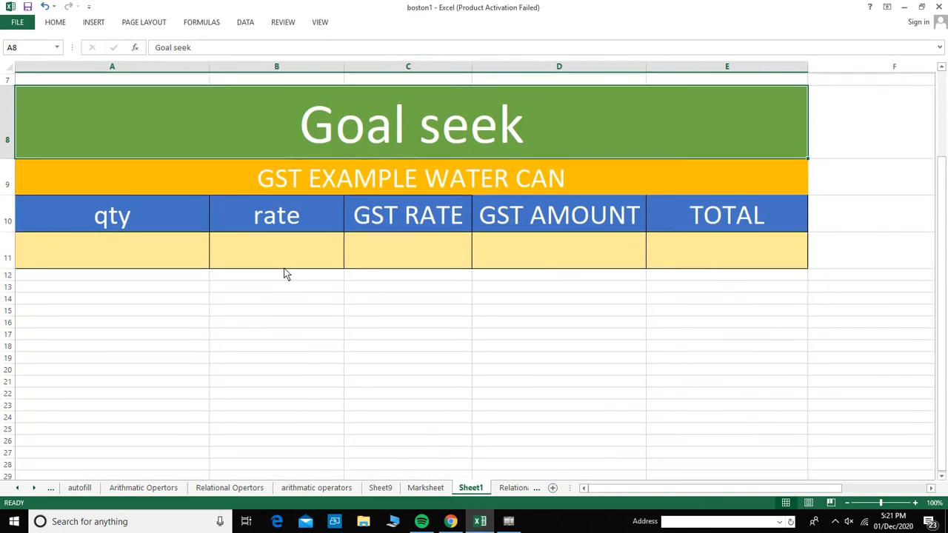
{"action": "scroll", "coordinate": [285, 254], "scroll_direction": "up", "scroll_amount": 1}
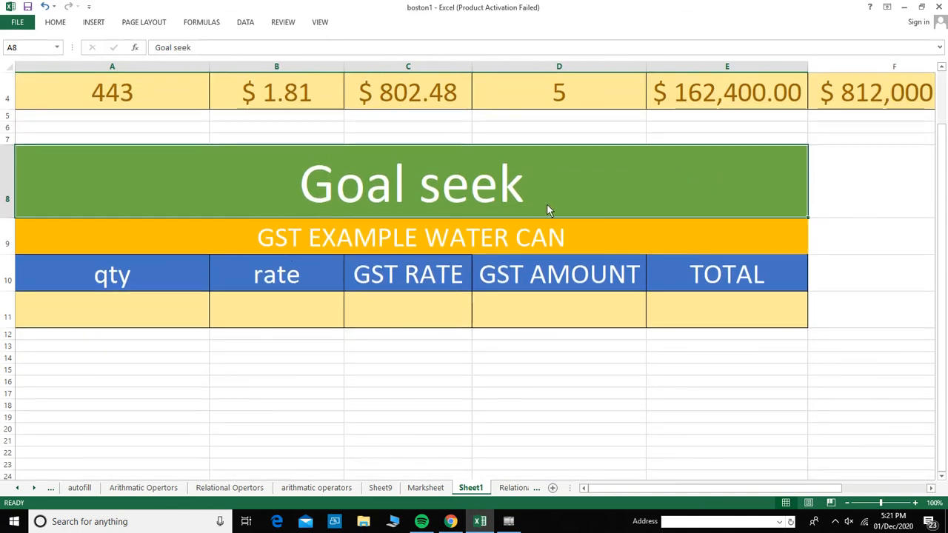
{"action": "left_click", "coordinate": [334, 248]}
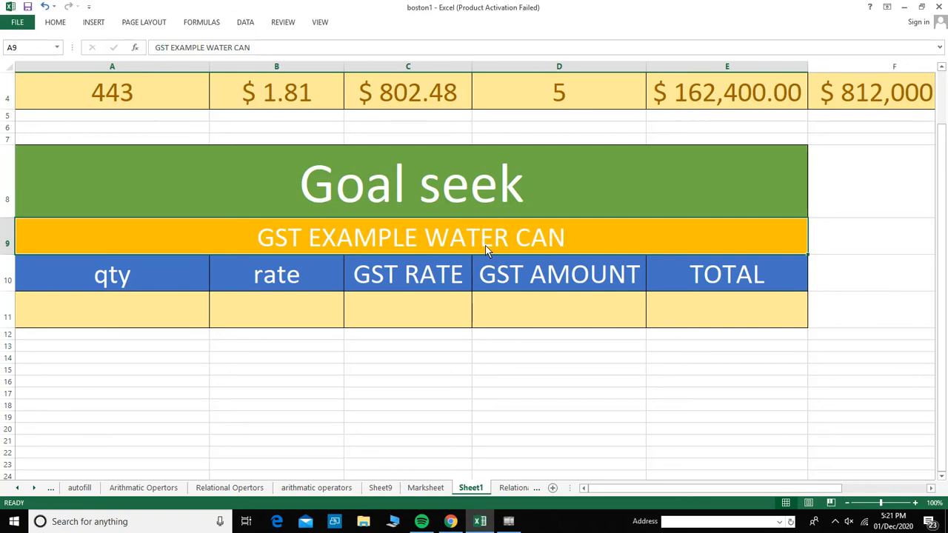
{"action": "left_click", "coordinate": [136, 316]}
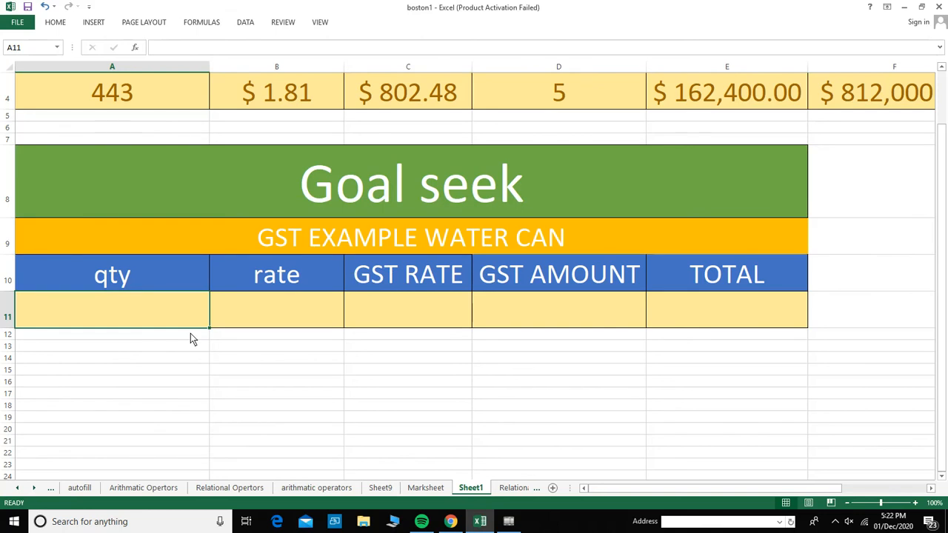
{"action": "type", "text": "1"}
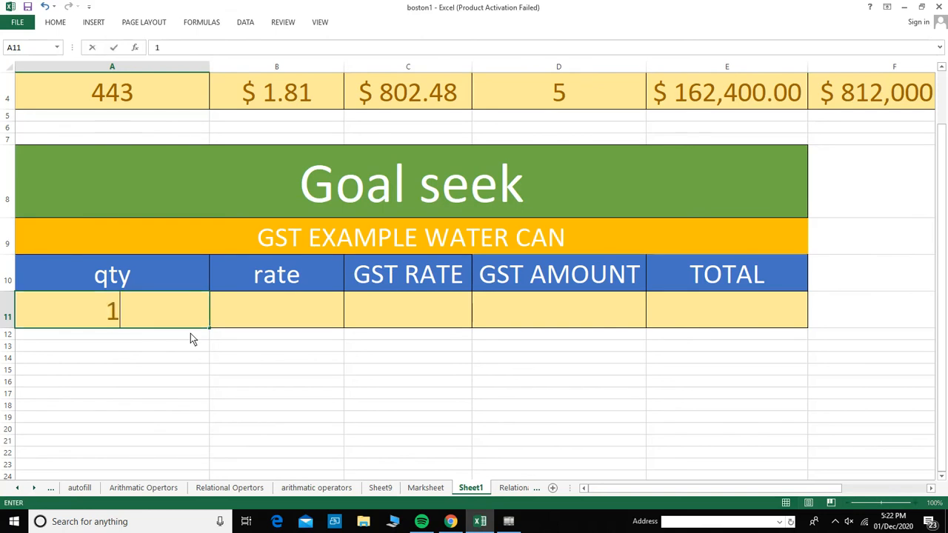
{"action": "left_click", "coordinate": [247, 324]}
{"action": "type", "text": "400"}
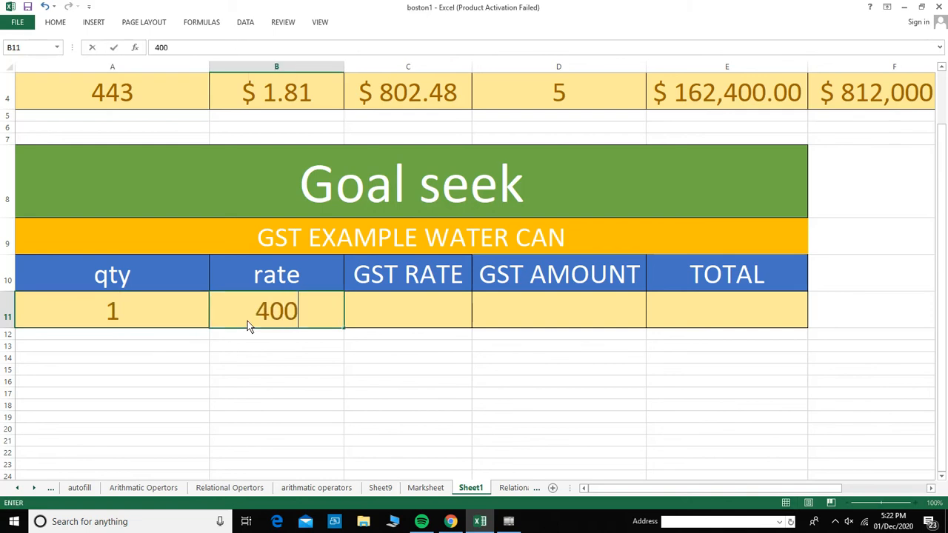
{"action": "left_click", "coordinate": [332, 345]}
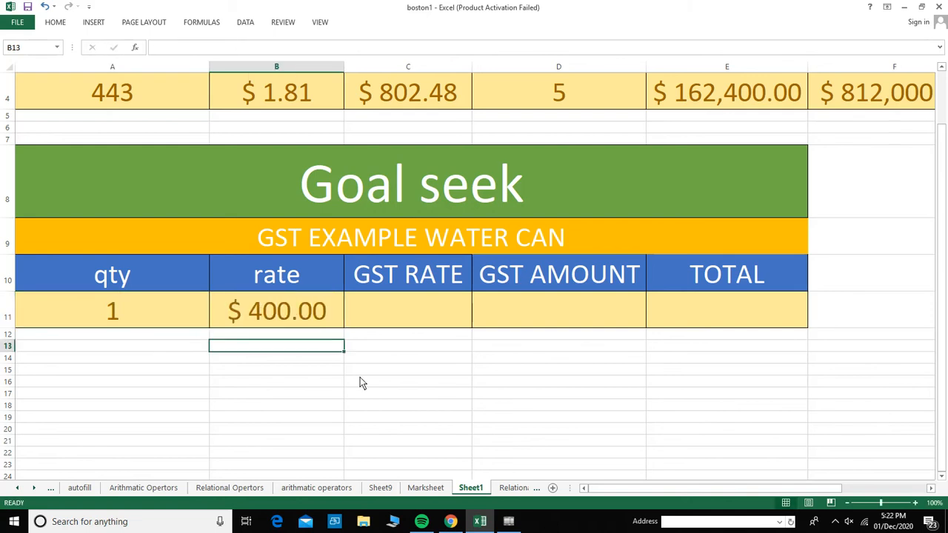
- Enter a GST rate of 18% in C11 of the water can table
{"action": "left_click", "coordinate": [396, 324]}
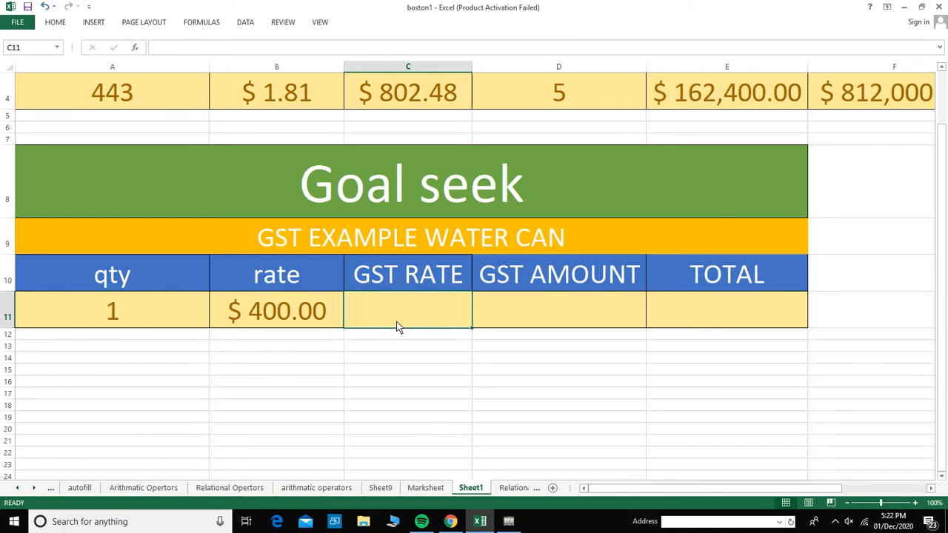
{"action": "type", "text": "18%"}
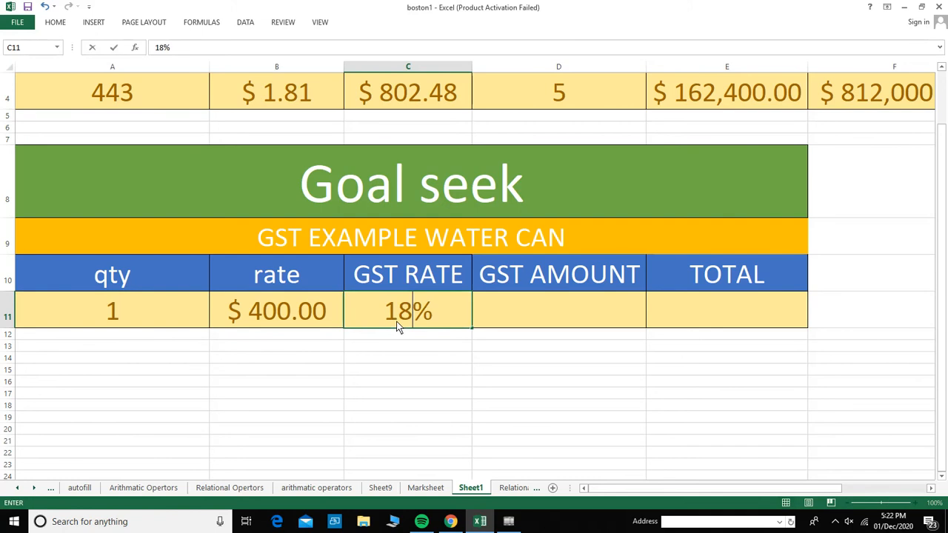
{"action": "left_click", "coordinate": [397, 359]}
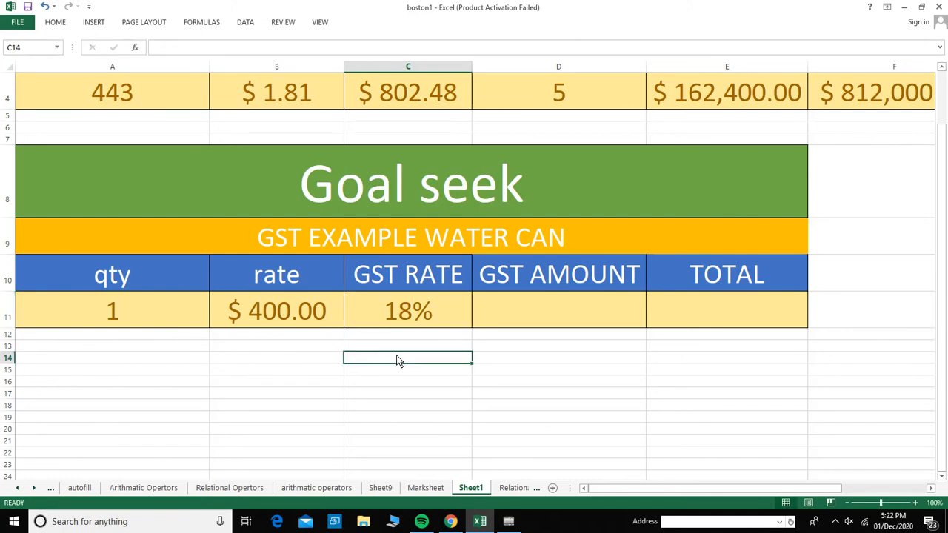
- Calculate the water can's GST amount in D11 with the formula =(A11*B11)*C11
{"action": "left_click", "coordinate": [513, 326]}
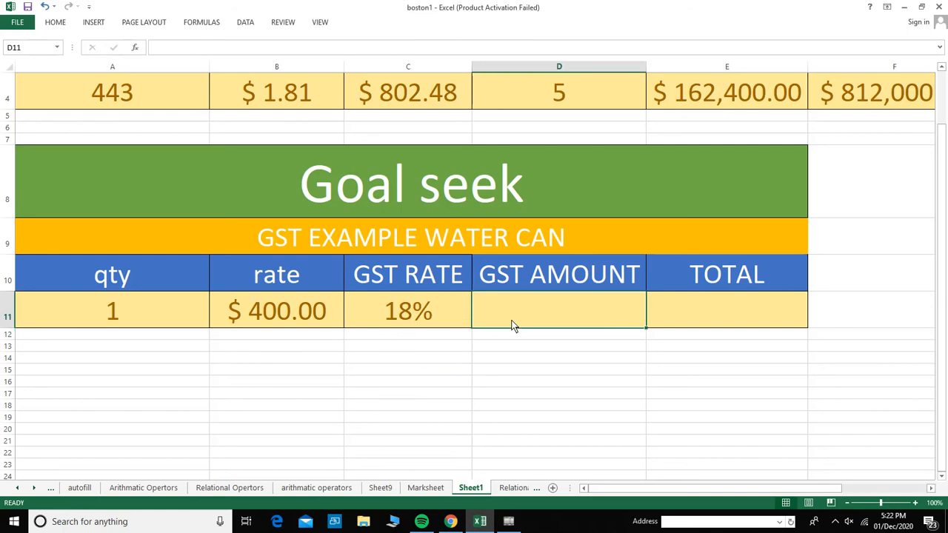
{"action": "type", "text": "="}
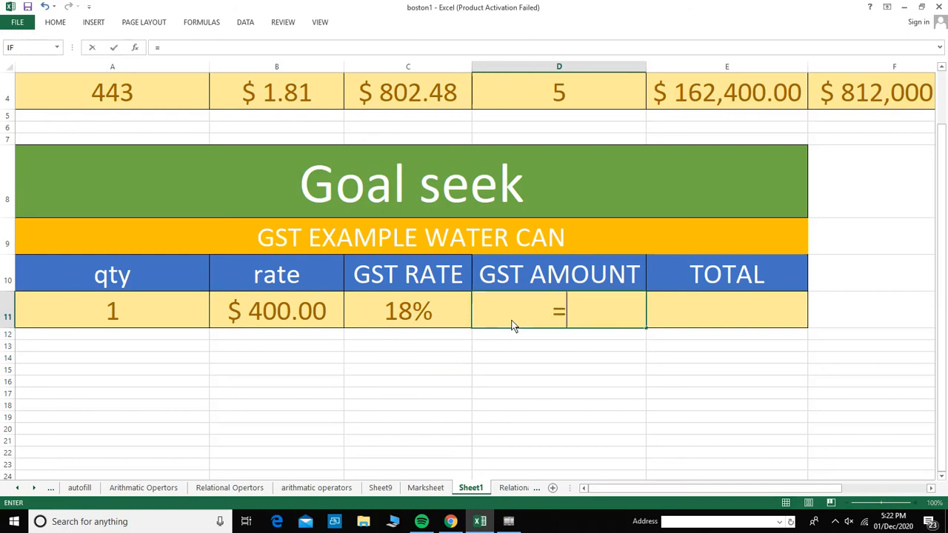
{"action": "type", "text": "("}
{"action": "left_click", "coordinate": [178, 311]}
{"action": "type", "text": "*"}
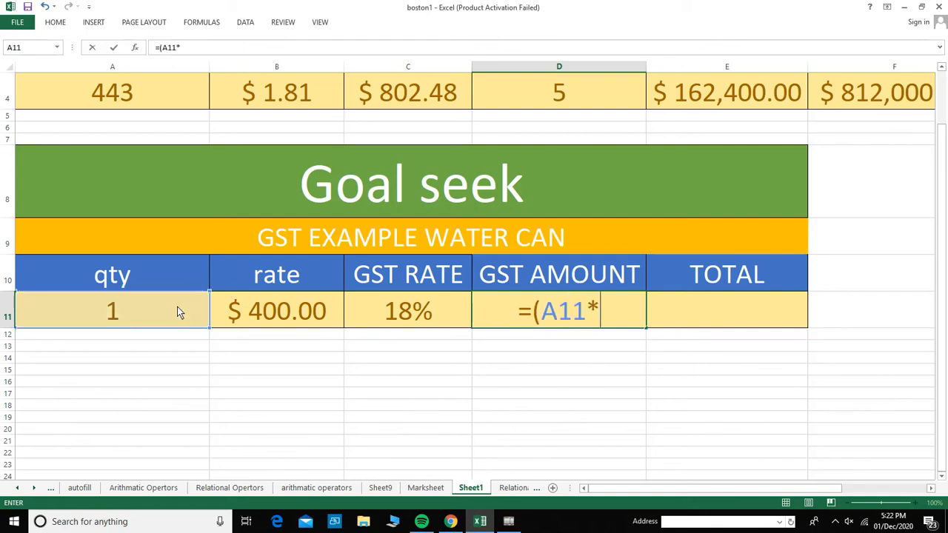
{"action": "left_click", "coordinate": [287, 305]}
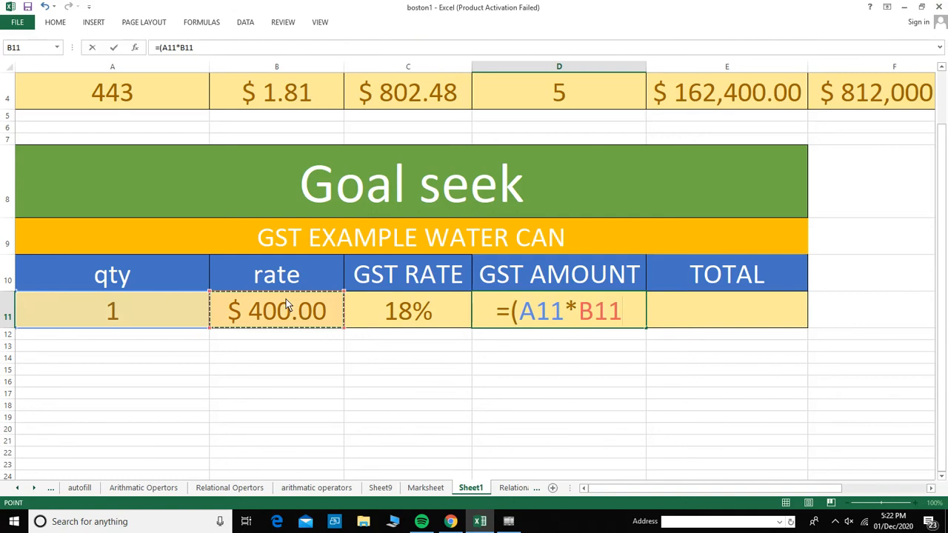
{"action": "type", "text": ")"}
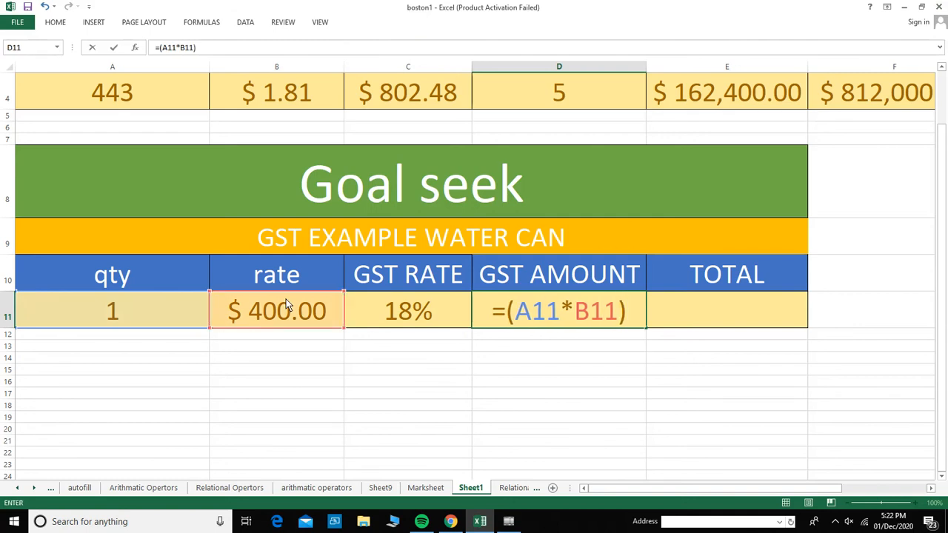
{"action": "type", "text": "*"}
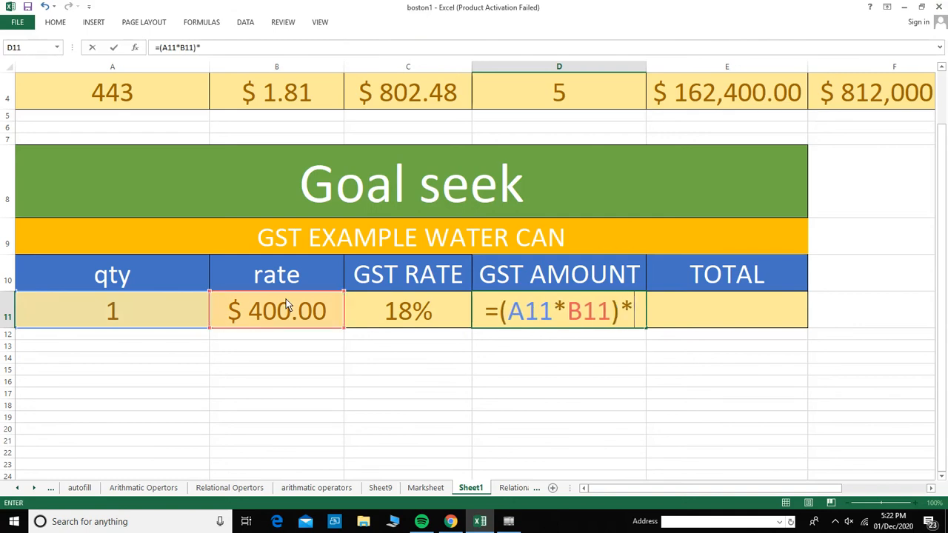
{"action": "left_click", "coordinate": [373, 323]}
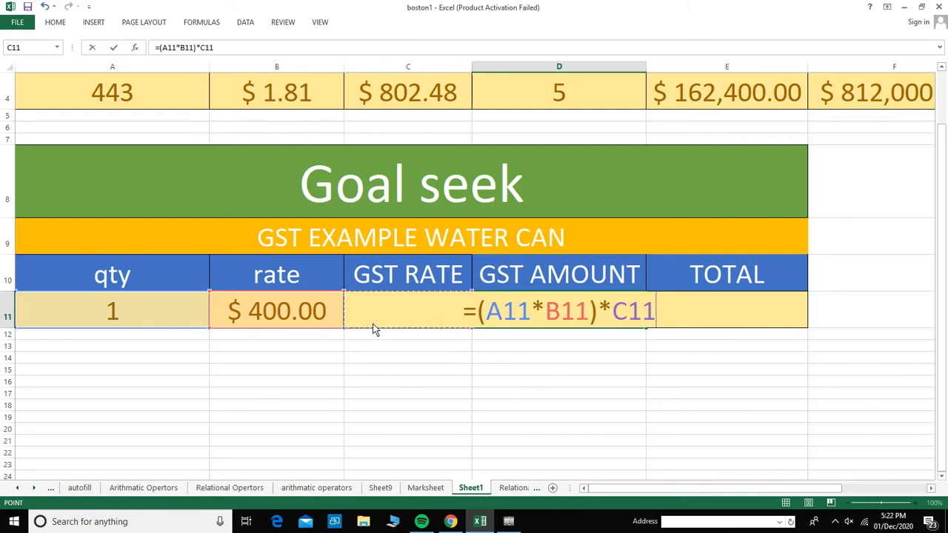
{"action": "key", "text": "Return"}
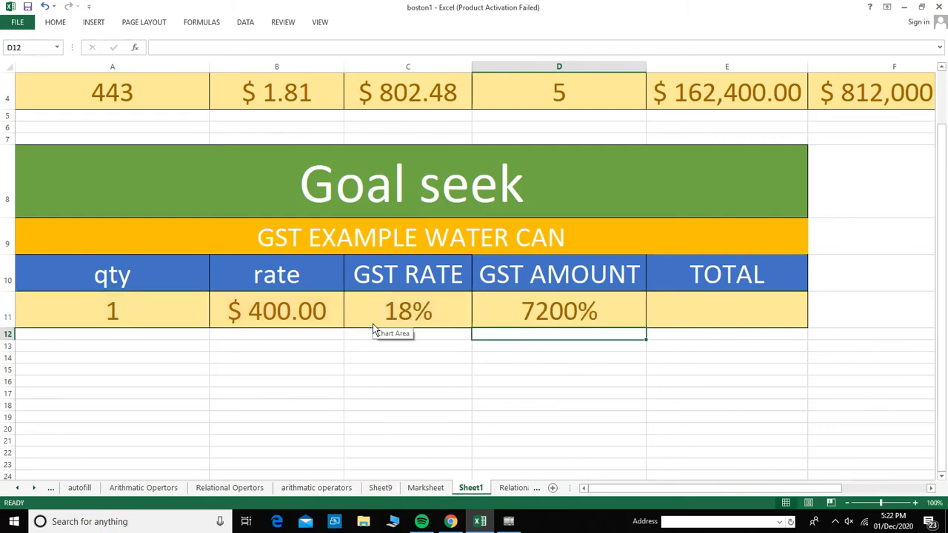
- Delete the GST amount formula from D11 of the water can table
{"action": "left_click", "coordinate": [503, 321]}
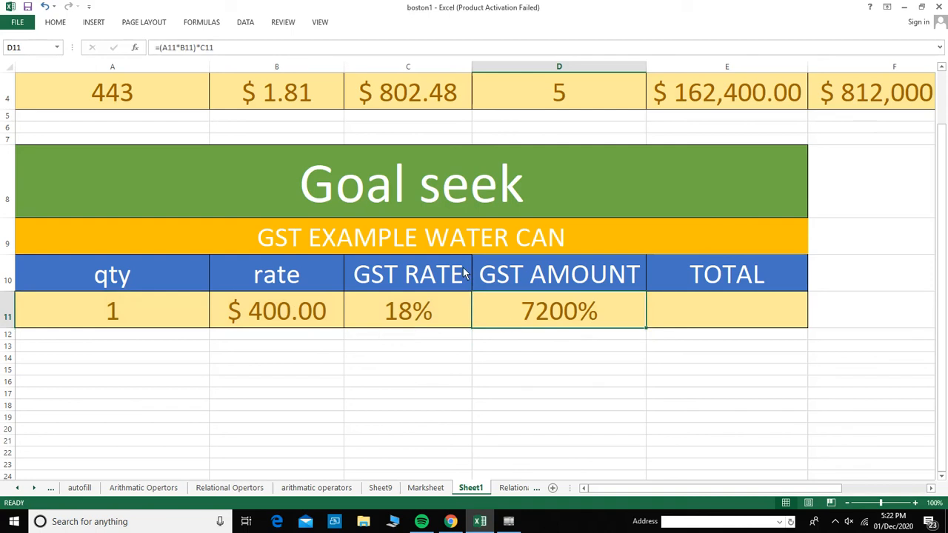
{"action": "left_click", "coordinate": [56, 22]}
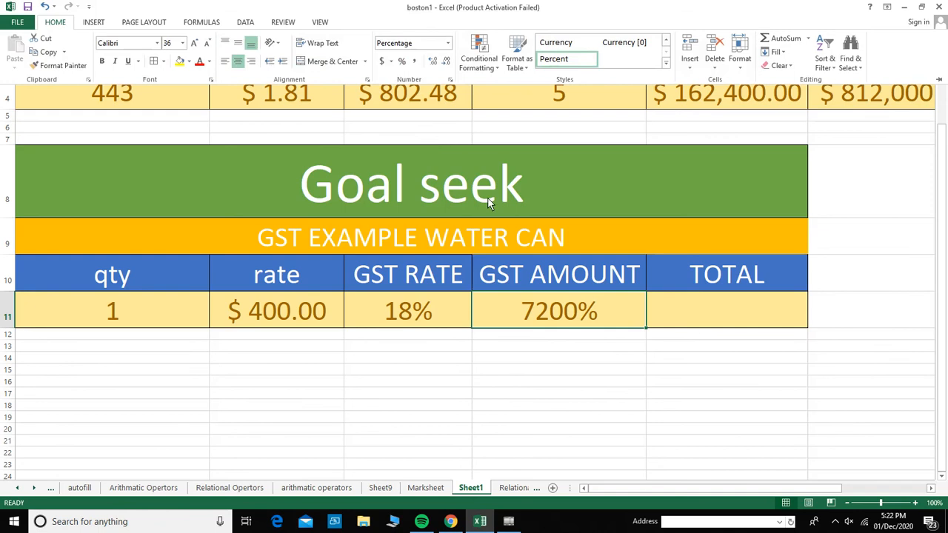
{"action": "key", "text": "Delete"}
{"action": "left_click", "coordinate": [553, 400]}
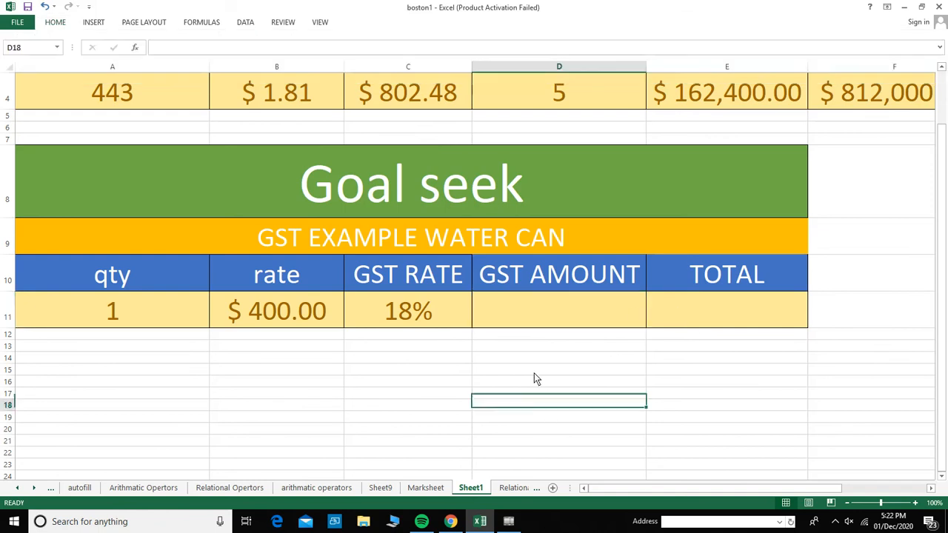
- Clear only the formats of the empty GST amount cell D11
{"action": "left_click", "coordinate": [525, 296]}
{"action": "left_click", "coordinate": [58, 22]}
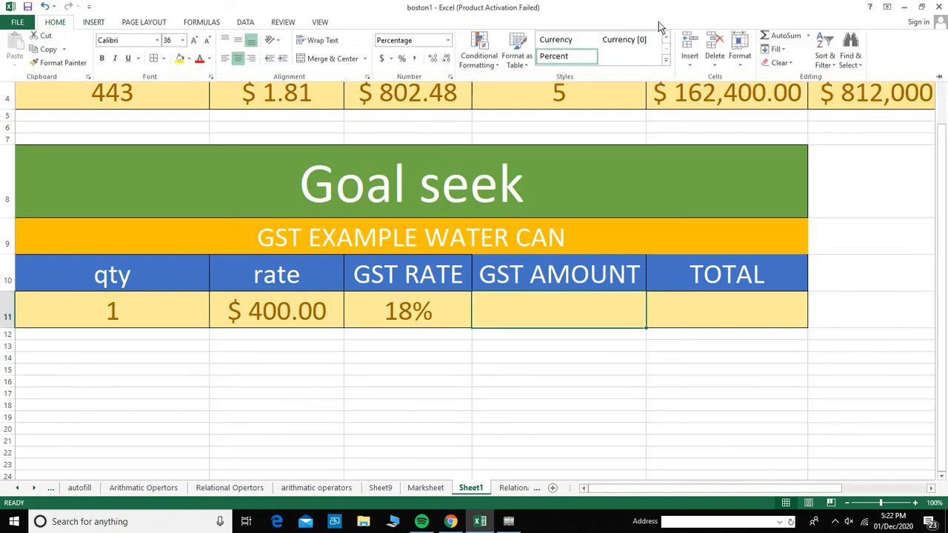
{"action": "left_click", "coordinate": [779, 64]}
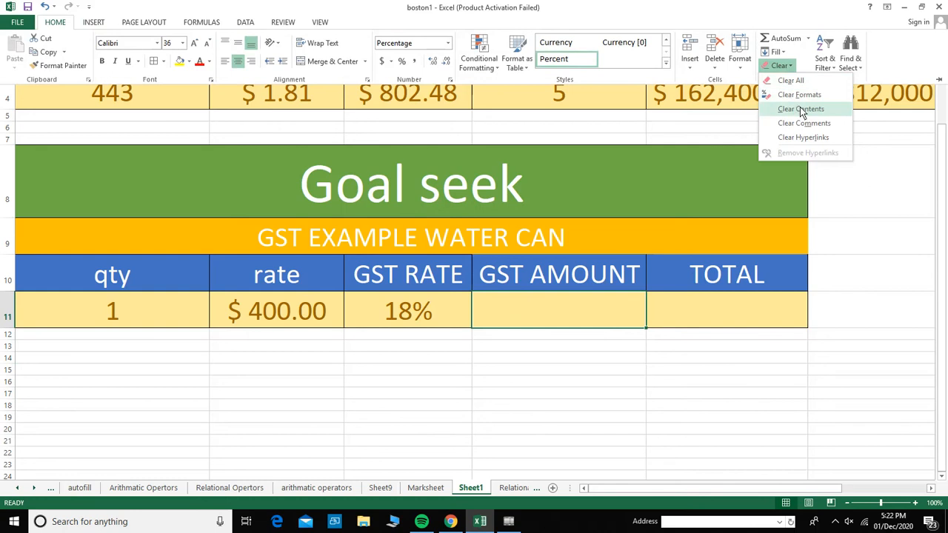
{"action": "left_click", "coordinate": [796, 95]}
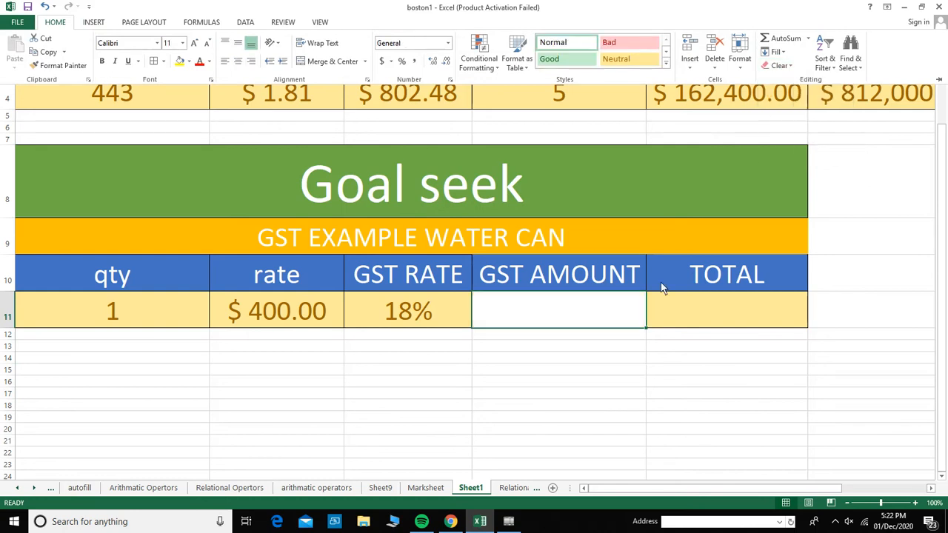
- Copy the formatting of the total cell E11 onto the GST amount cell D11 with Format Painter
{"action": "left_click", "coordinate": [629, 319]}
{"action": "left_click", "coordinate": [652, 311]}
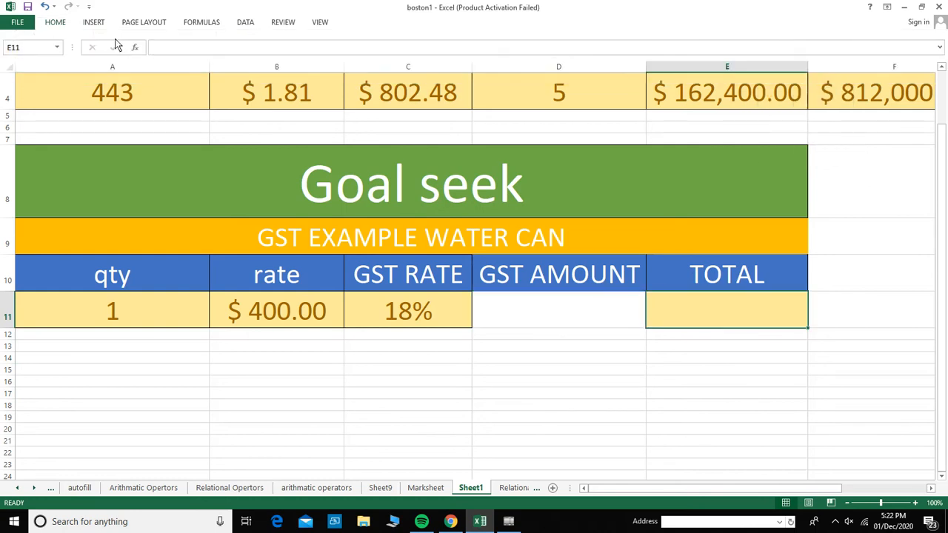
{"action": "left_click", "coordinate": [55, 22]}
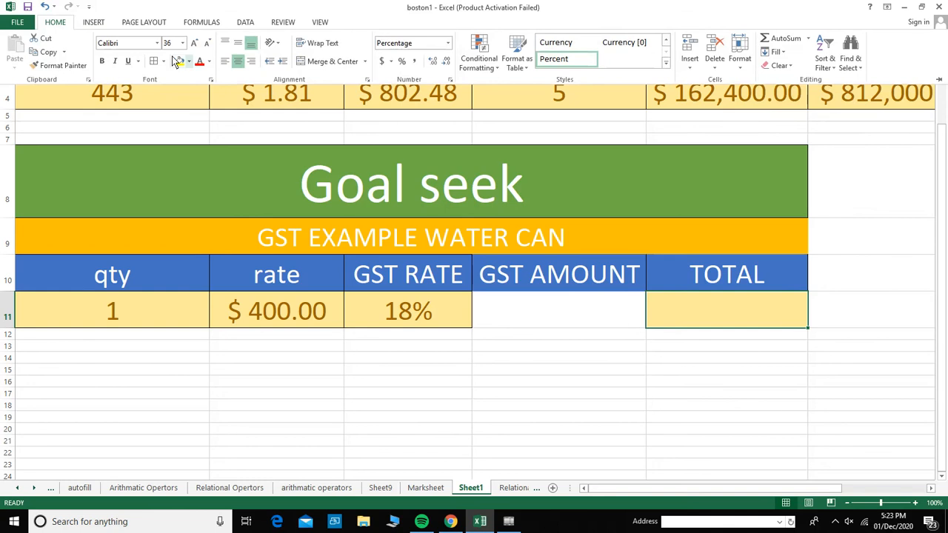
{"action": "left_click", "coordinate": [83, 65]}
{"action": "left_click", "coordinate": [548, 314]}
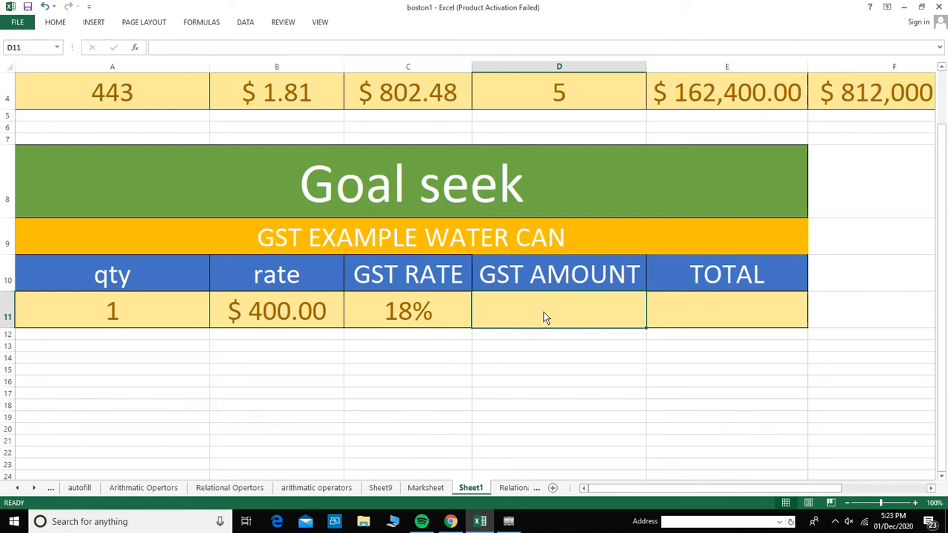
- Enter the GST amount formula =(A11*B11)*C11 in D11 again
{"action": "type", "text": "=("}
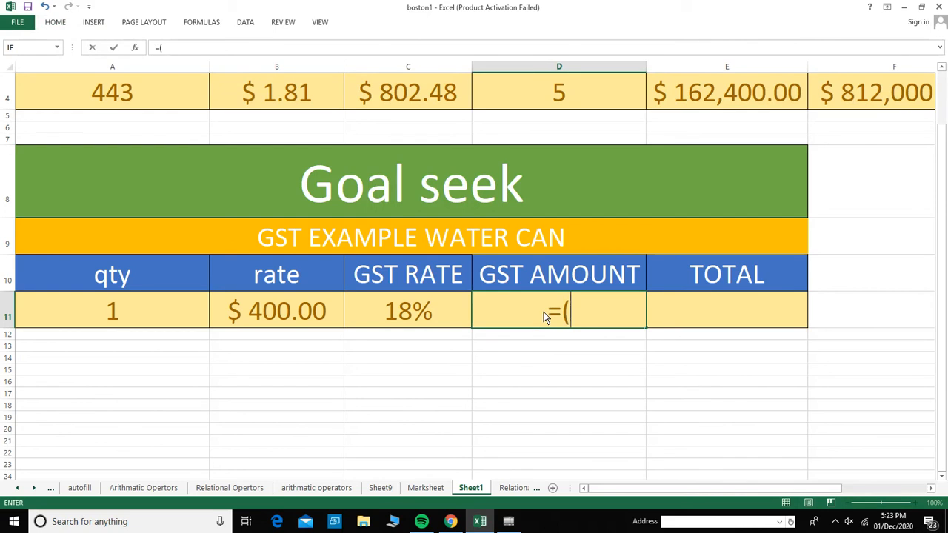
{"action": "left_click", "coordinate": [163, 314]}
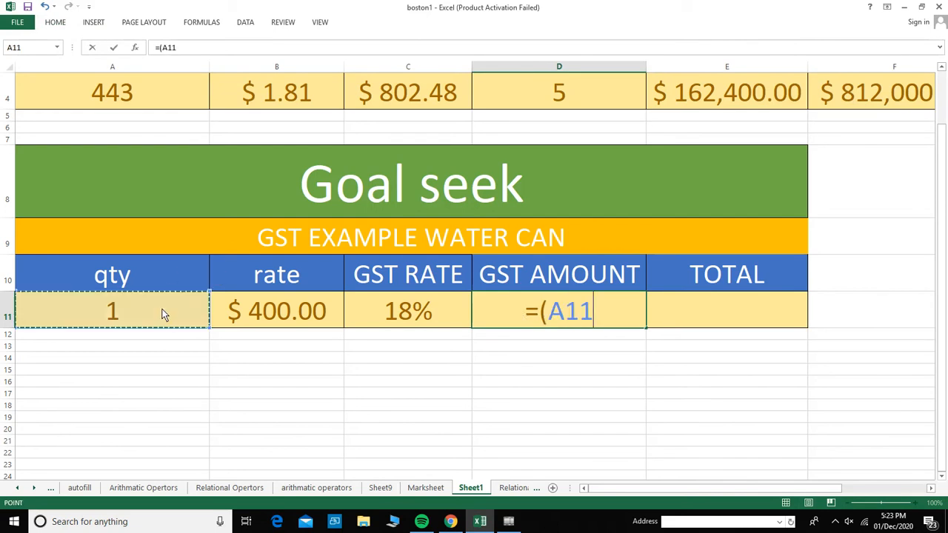
{"action": "type", "text": "*"}
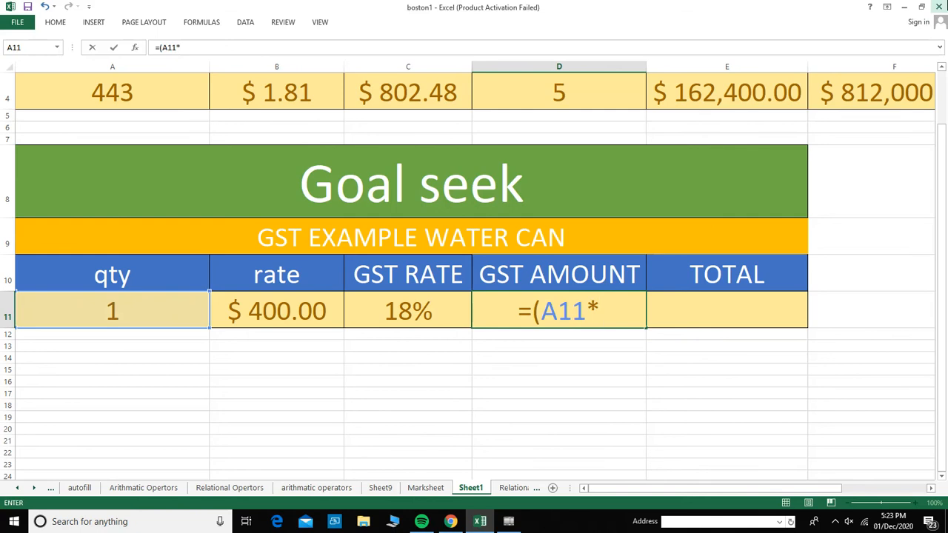
{"action": "left_click", "coordinate": [291, 324]}
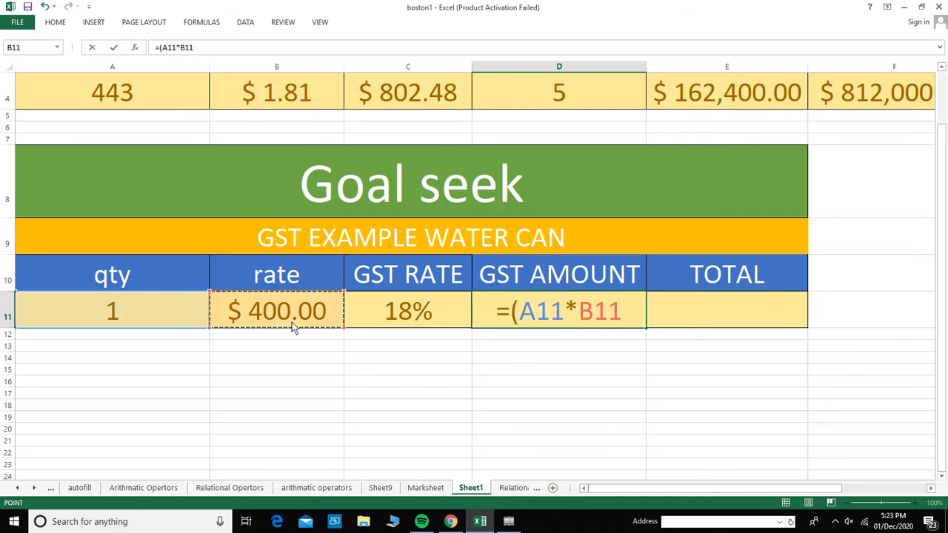
{"action": "type", "text": ")*"}
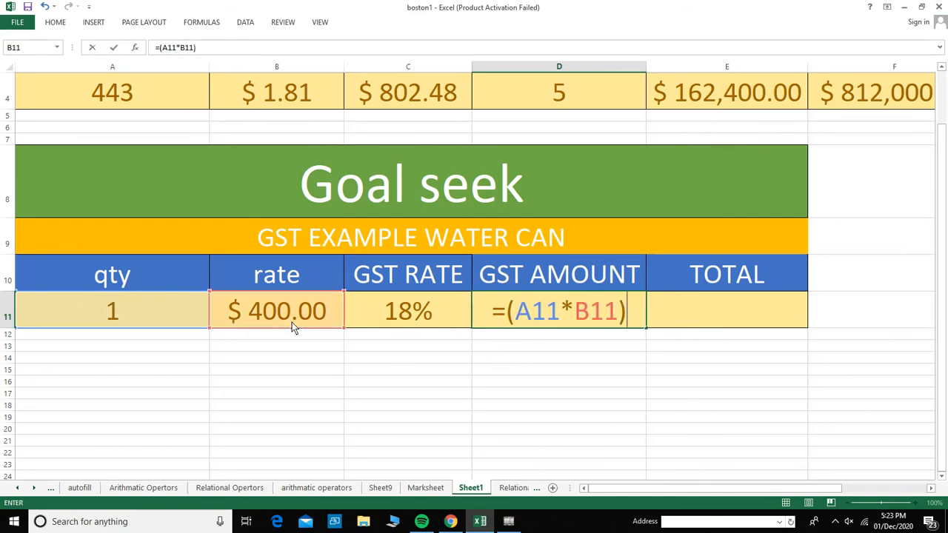
{"action": "left_click", "coordinate": [393, 324]}
{"action": "key", "text": "Return"}
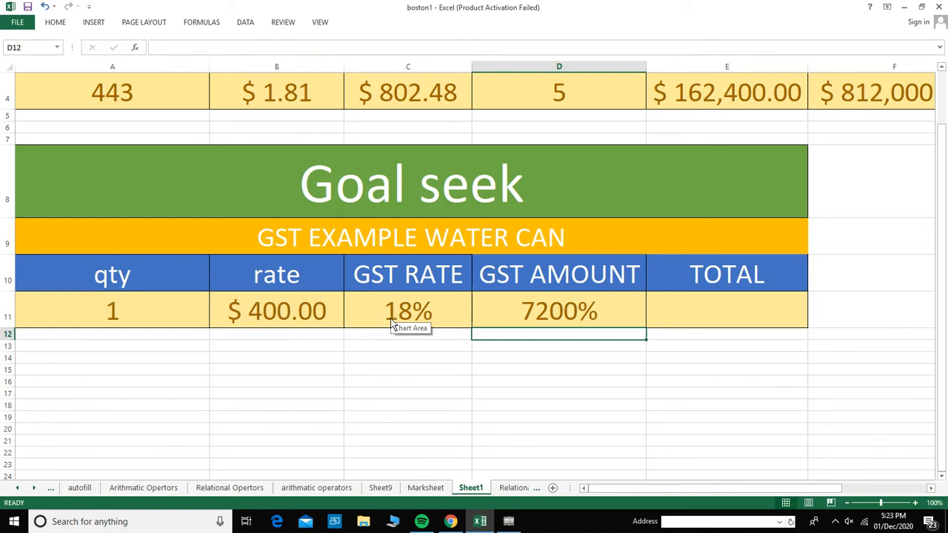
- Check the rate in B11 and the formula in D11, and delete the GST amount formula from D11
{"action": "left_click", "coordinate": [517, 314]}
{"action": "left_click", "coordinate": [329, 312]}
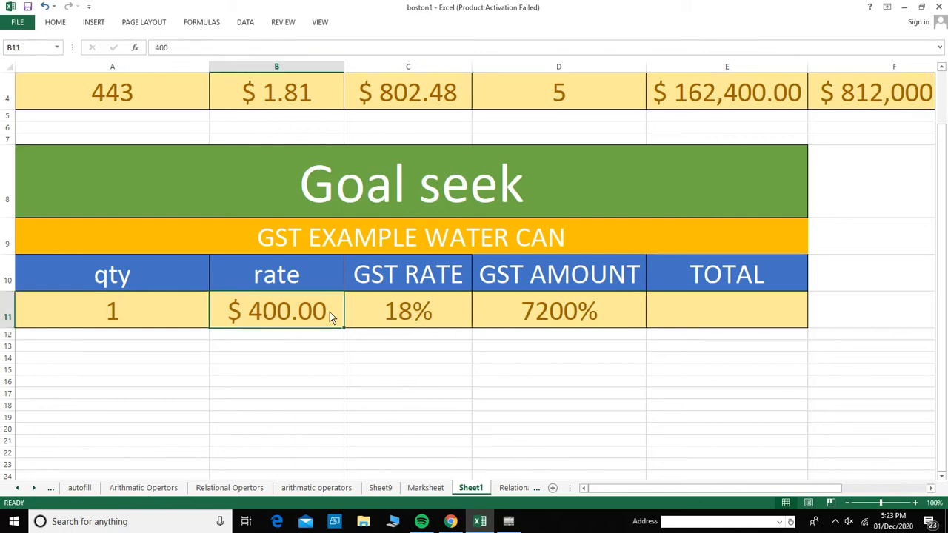
{"action": "left_click", "coordinate": [522, 313]}
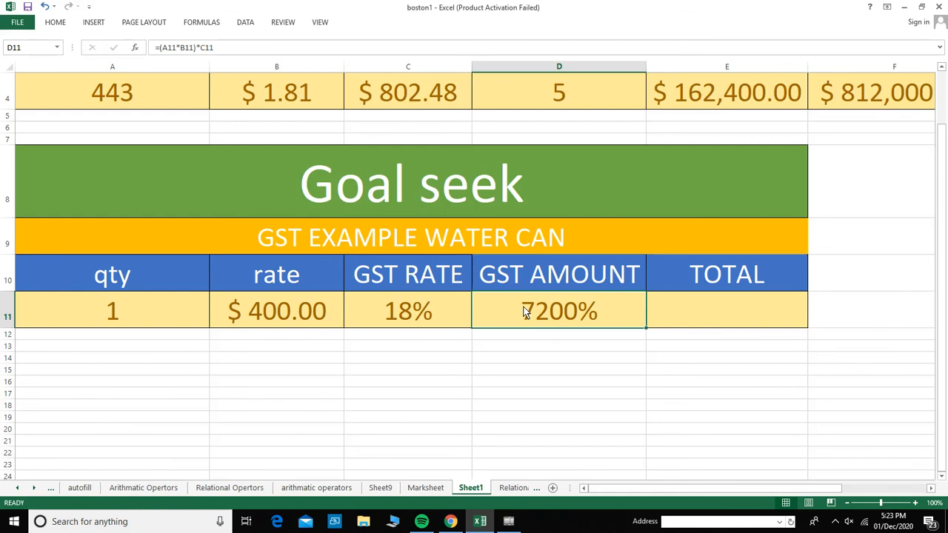
{"action": "left_click", "coordinate": [57, 22]}
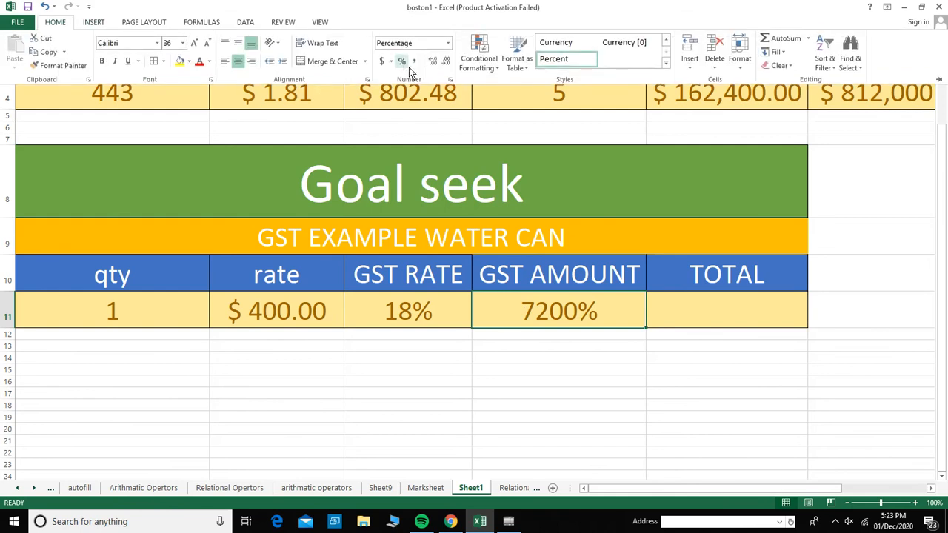
{"action": "key", "text": "Delete"}
{"action": "left_click", "coordinate": [579, 294]}
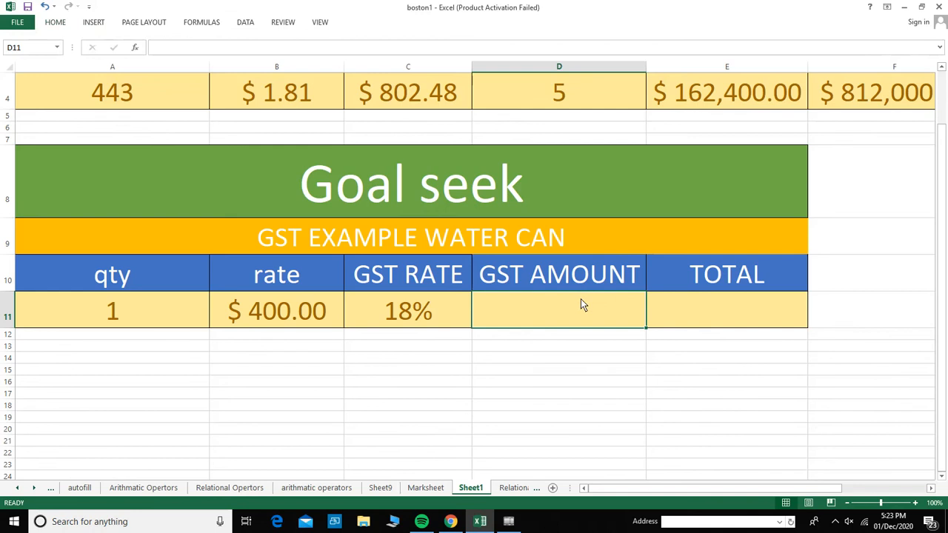
{"action": "left_click", "coordinate": [899, 415]}
- Remove the percentage and other formatting from D11 with Clear Formats
{"action": "left_click", "coordinate": [507, 296]}
{"action": "left_click", "coordinate": [48, 25]}
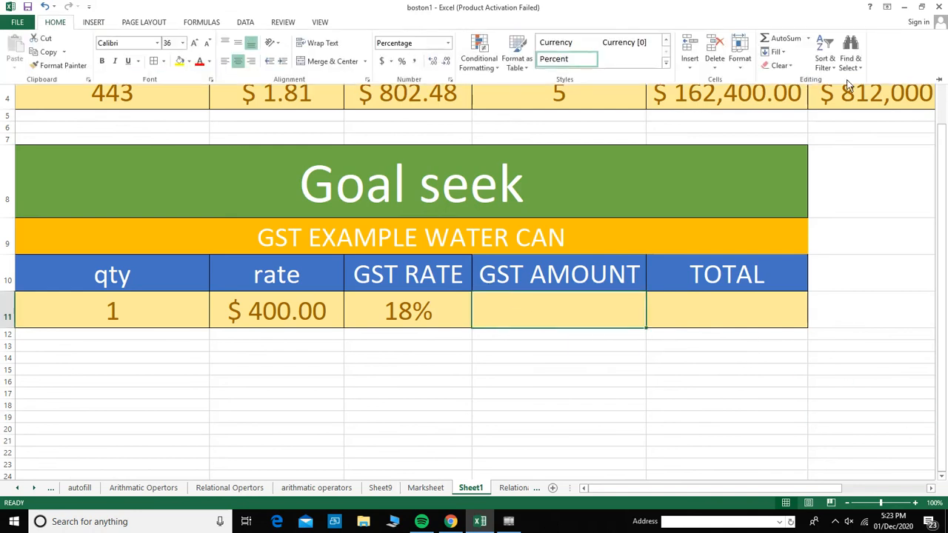
{"action": "left_click", "coordinate": [779, 66]}
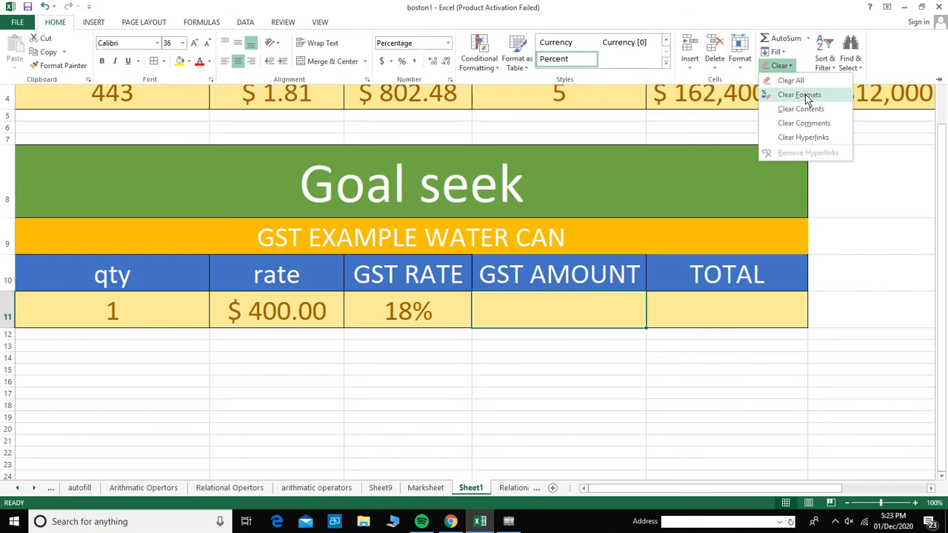
{"action": "left_click", "coordinate": [799, 95]}
- Enter the GST amount formula =(A11*B11)*C11 in D11
{"action": "left_click", "coordinate": [625, 311]}
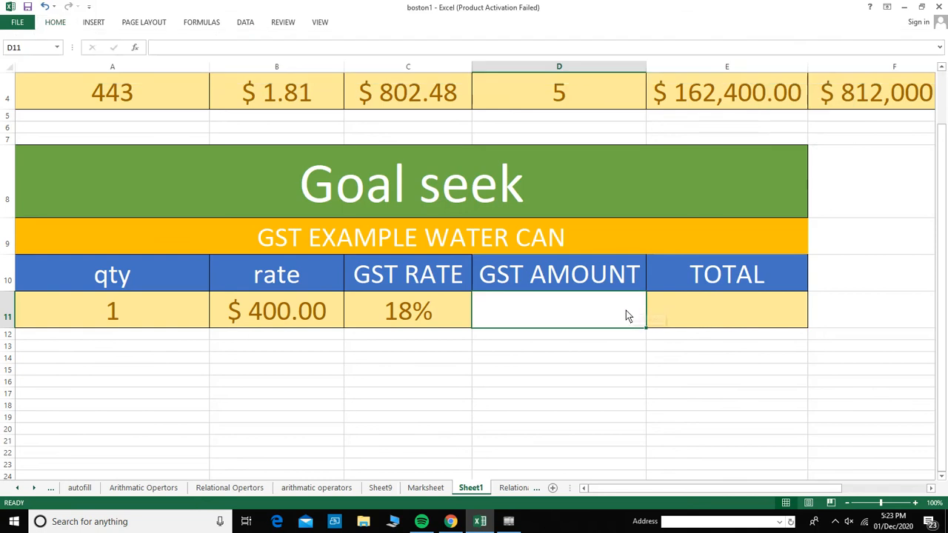
{"action": "type", "text": "="}
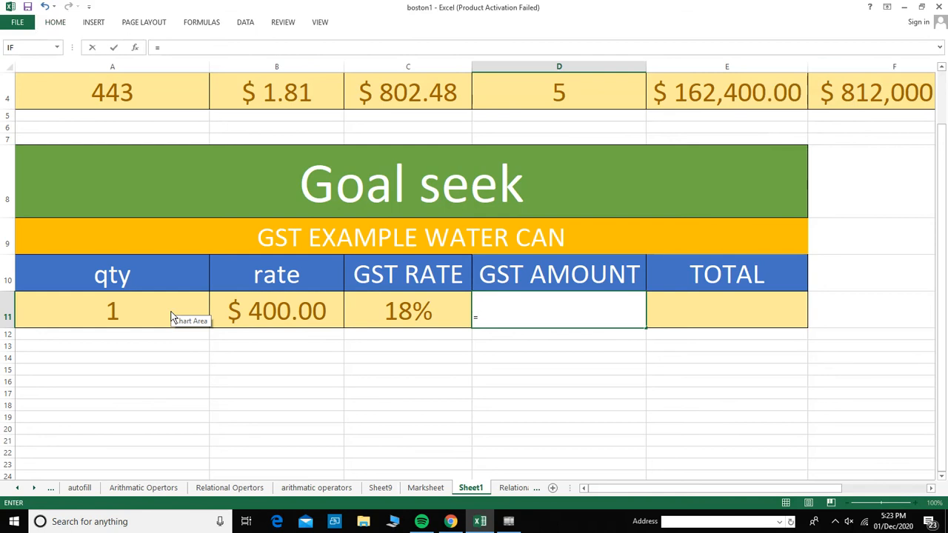
{"action": "type", "text": "("}
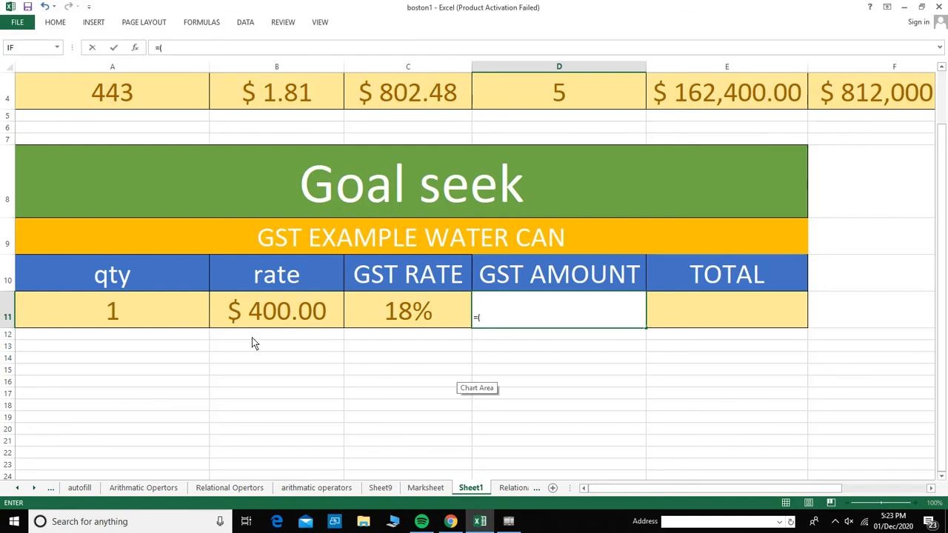
{"action": "left_click", "coordinate": [169, 319]}
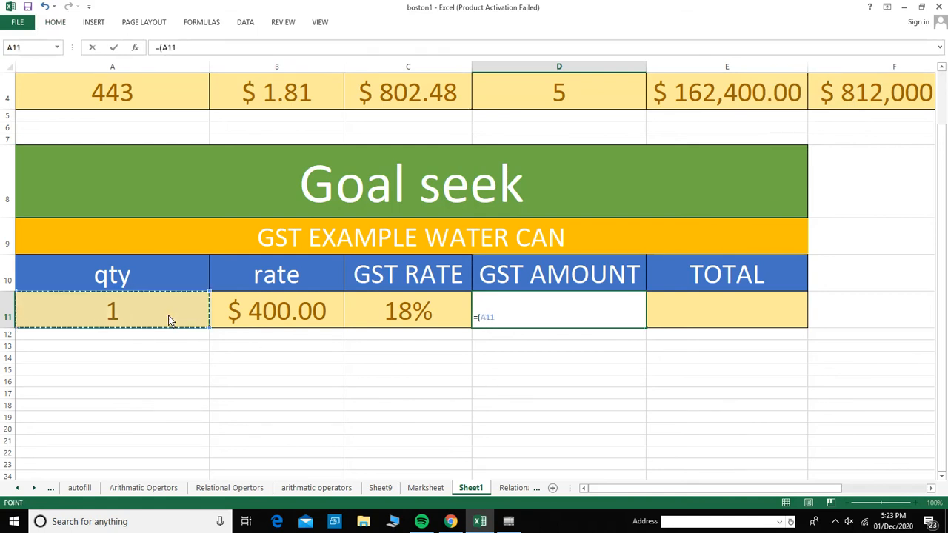
{"action": "type", "text": "*"}
{"action": "left_click", "coordinate": [284, 314]}
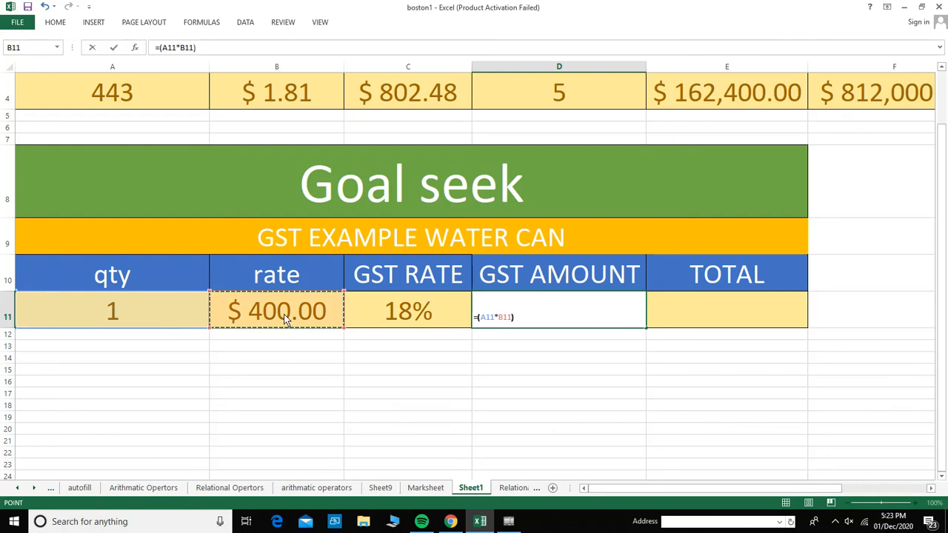
{"action": "type", "text": ")*"}
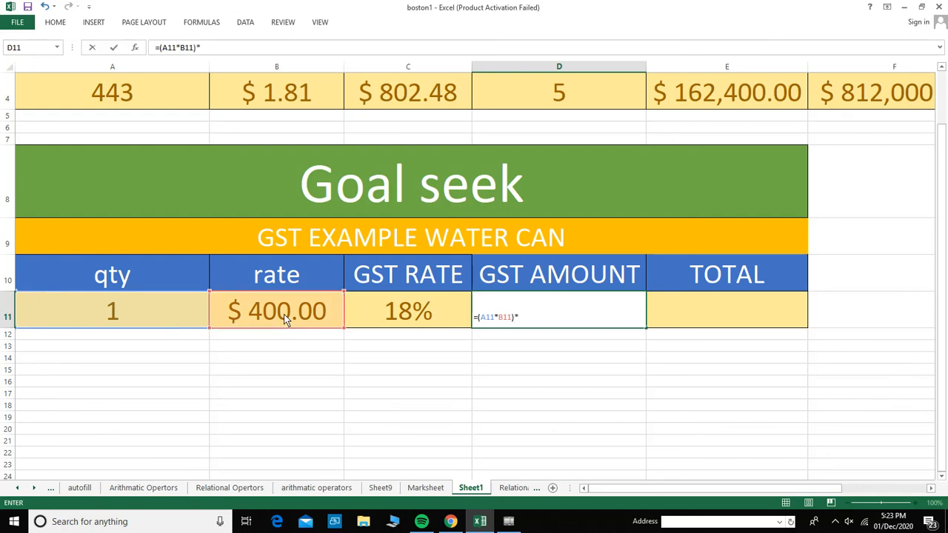
{"action": "left_click", "coordinate": [360, 322]}
{"action": "key", "text": "Return"}
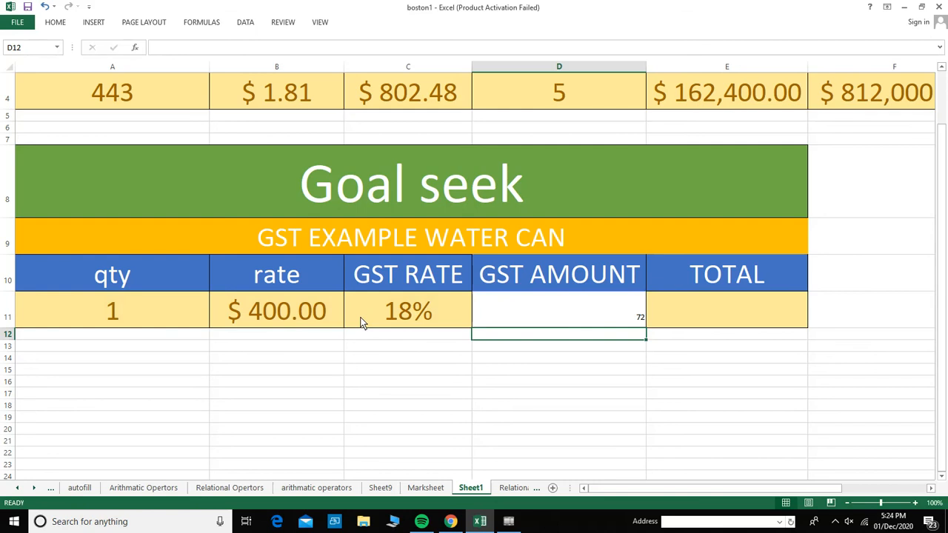
- Enter the total formula =(A11*B11)+D11 in E11 of the water can table
{"action": "left_click", "coordinate": [682, 316]}
{"action": "left_click", "coordinate": [67, 22]}
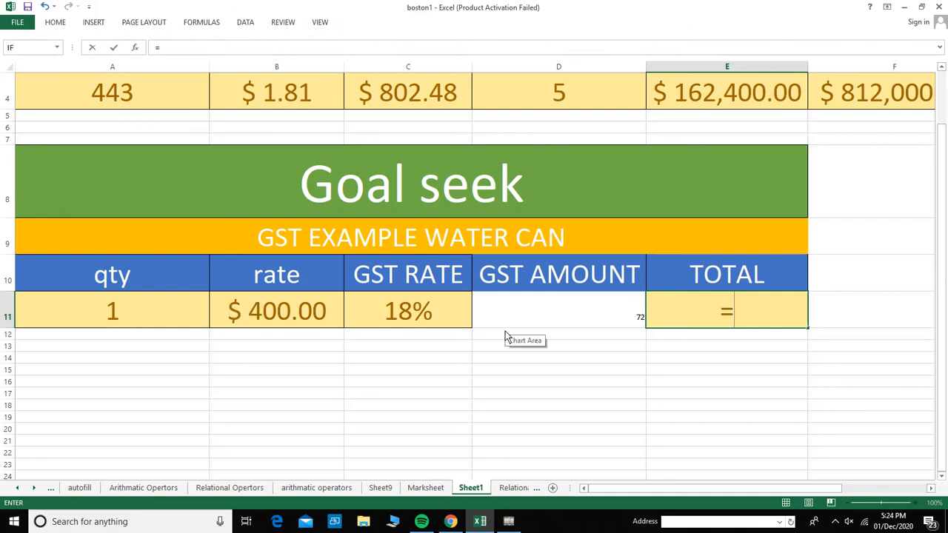
{"action": "type", "text": "("}
{"action": "left_click", "coordinate": [196, 324]}
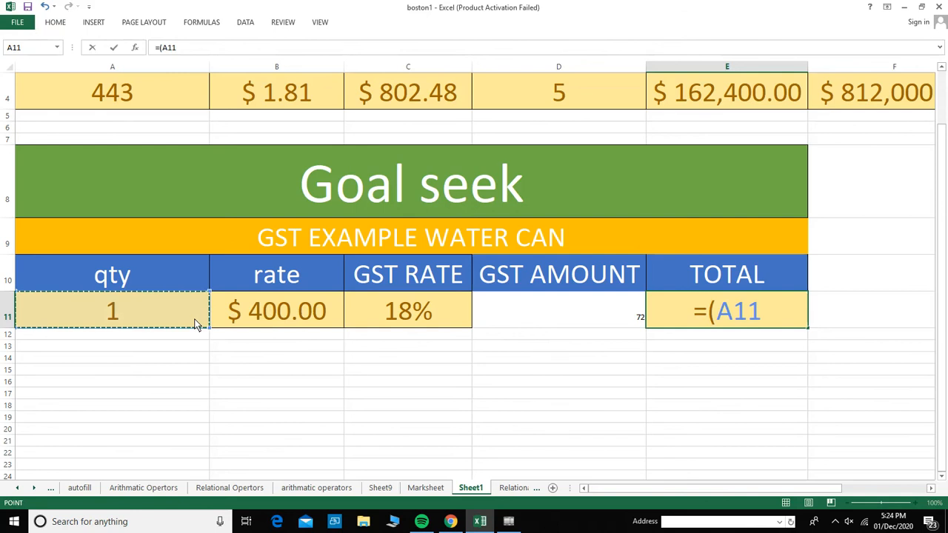
{"action": "type", "text": "*"}
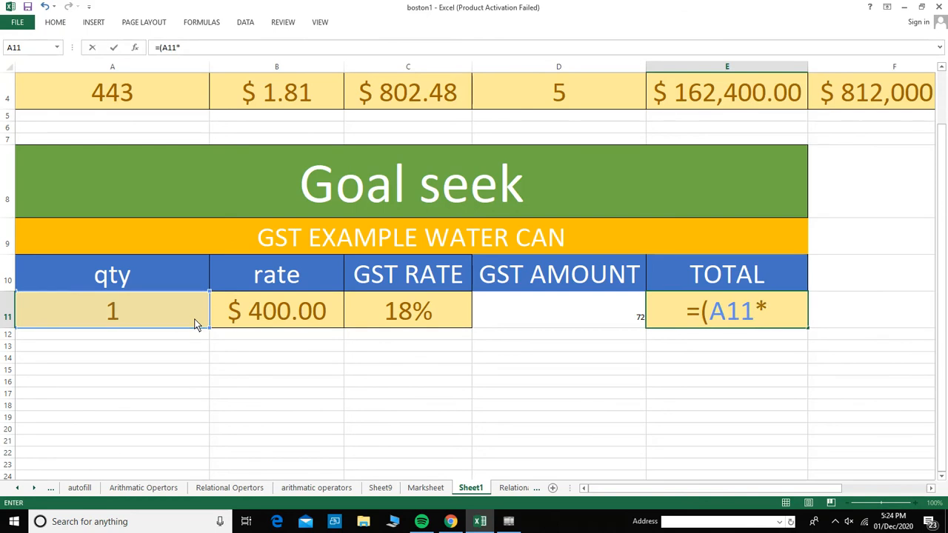
{"action": "left_click", "coordinate": [236, 317]}
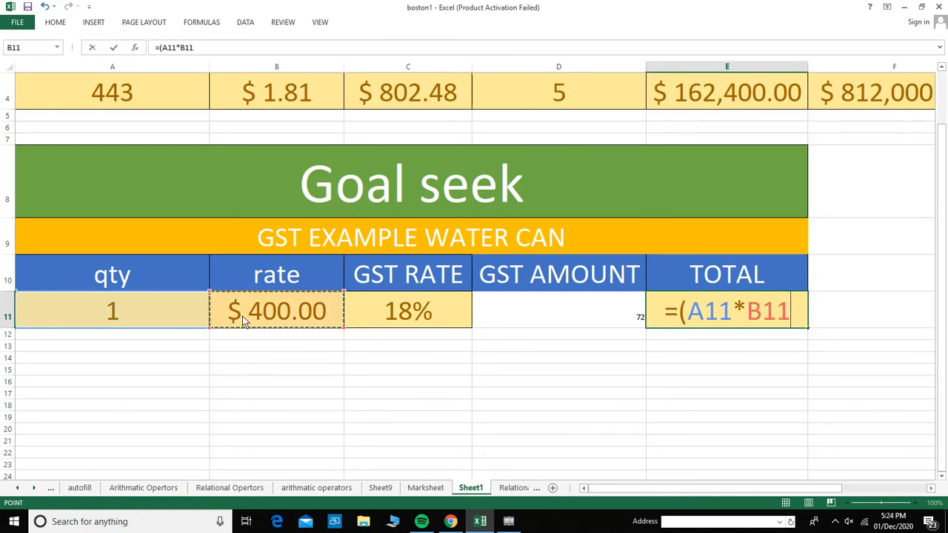
{"action": "type", "text": ")"}
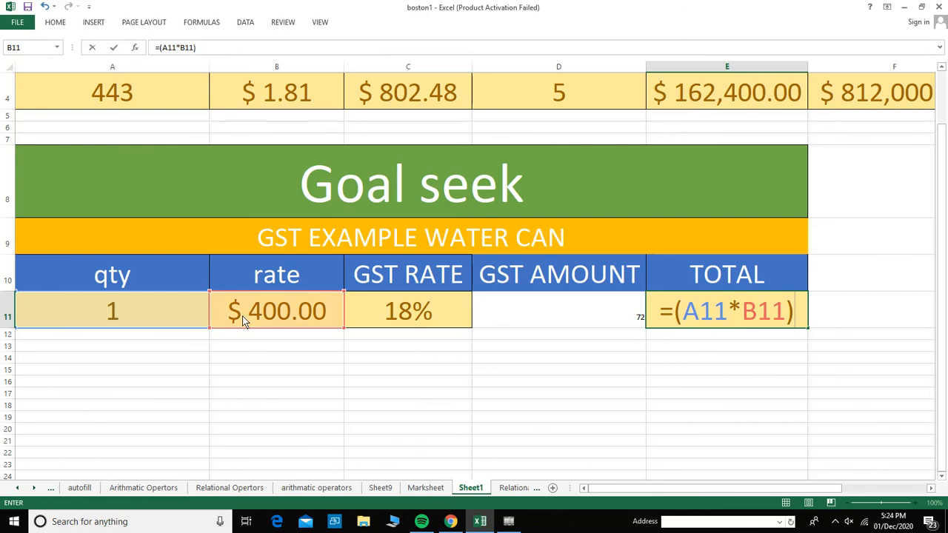
{"action": "type", "text": "+"}
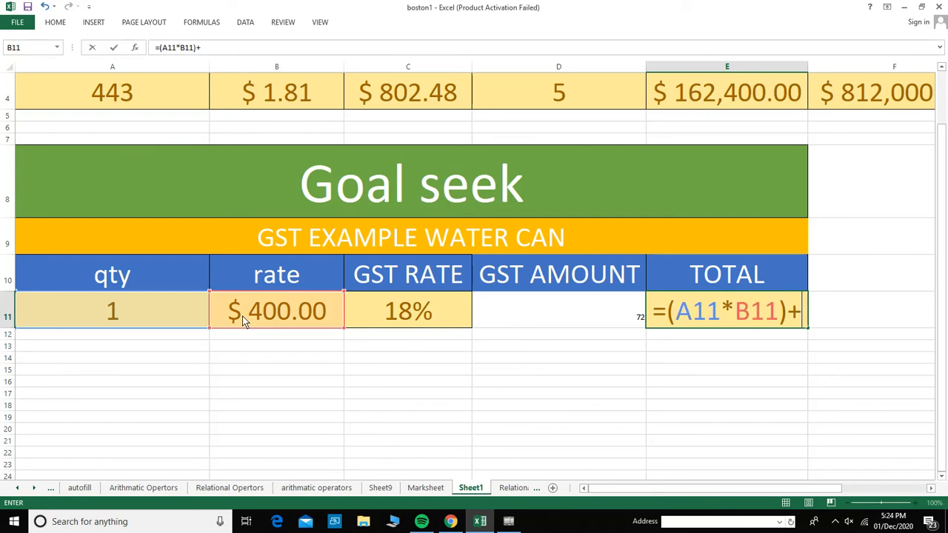
{"action": "left_click", "coordinate": [568, 327]}
{"action": "key", "text": "Return"}
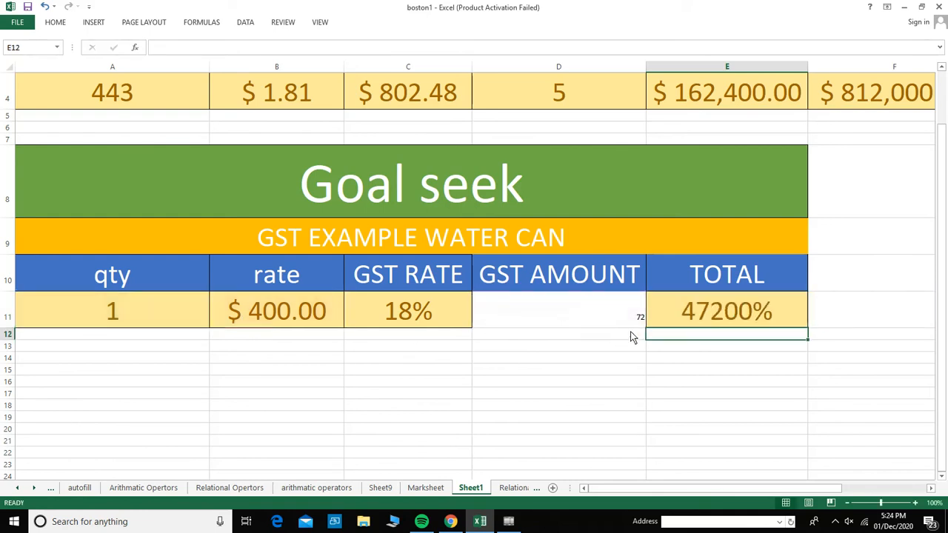
- Remove the percentage and other formatting from the total cell E11 with Clear Formats
{"action": "left_click", "coordinate": [678, 316]}
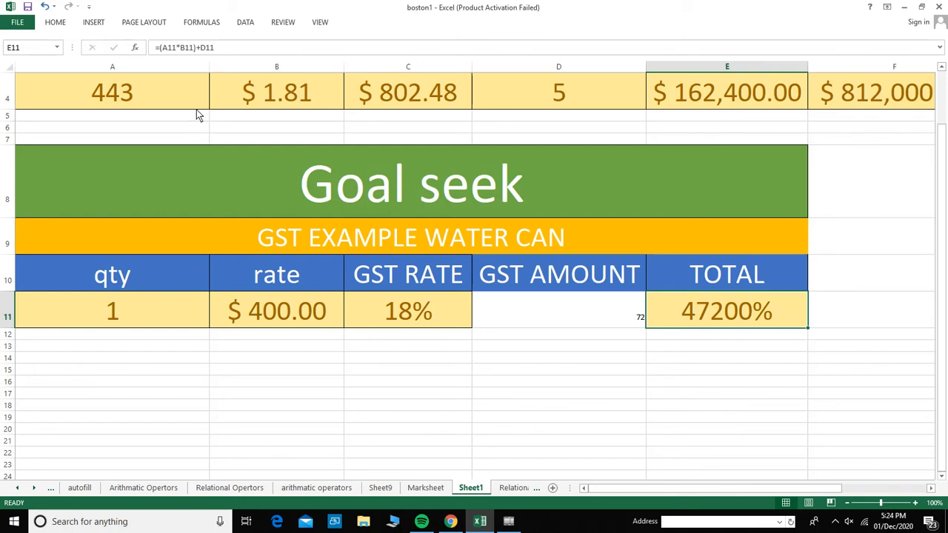
{"action": "left_click", "coordinate": [62, 22]}
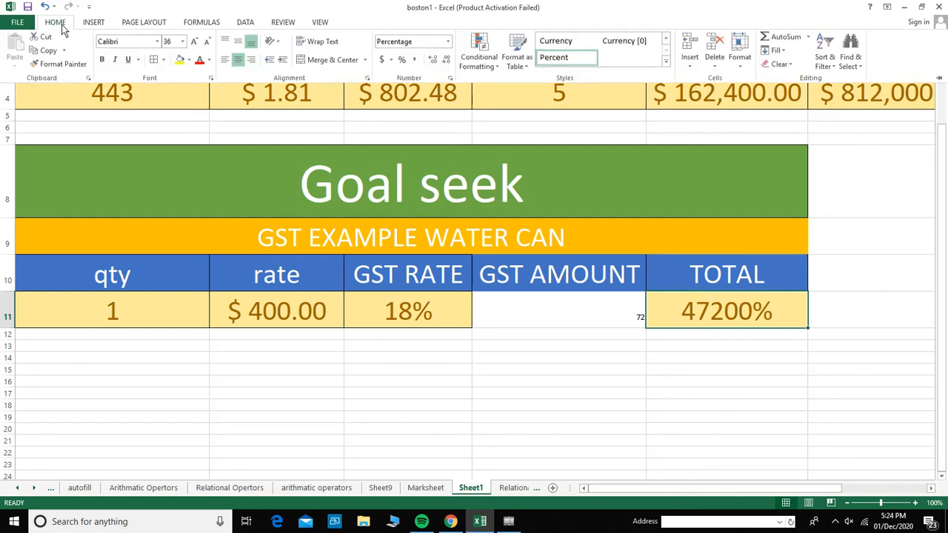
{"action": "left_click", "coordinate": [789, 65]}
{"action": "left_click", "coordinate": [796, 94]}
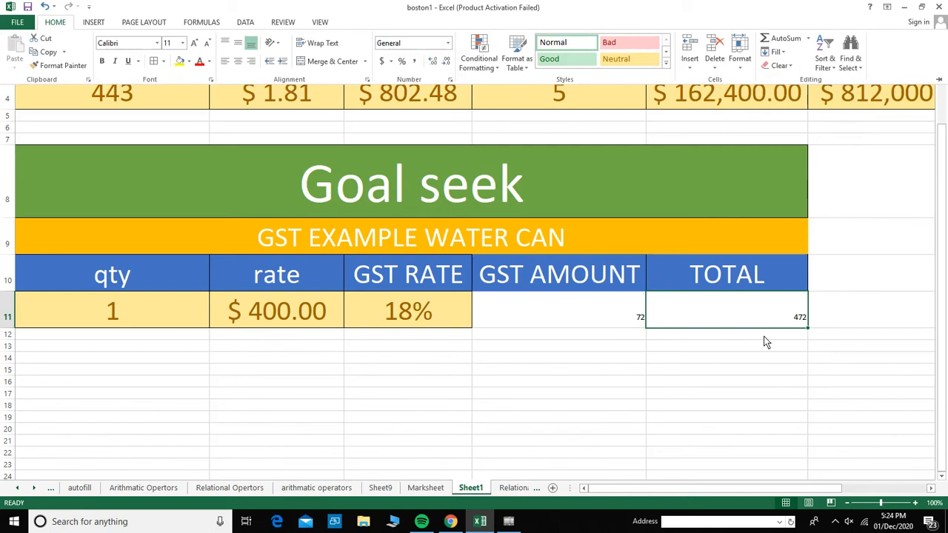
- Test the water can formulas by entering the quantities 2, 3 and 4 in turn in A11
{"action": "left_click", "coordinate": [134, 318]}
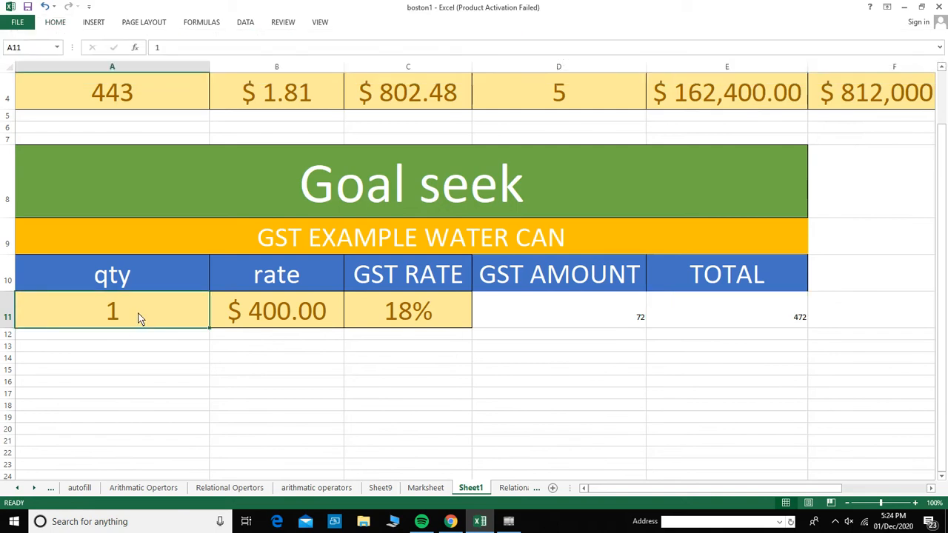
{"action": "type", "text": "2"}
{"action": "key", "text": "Tab"}
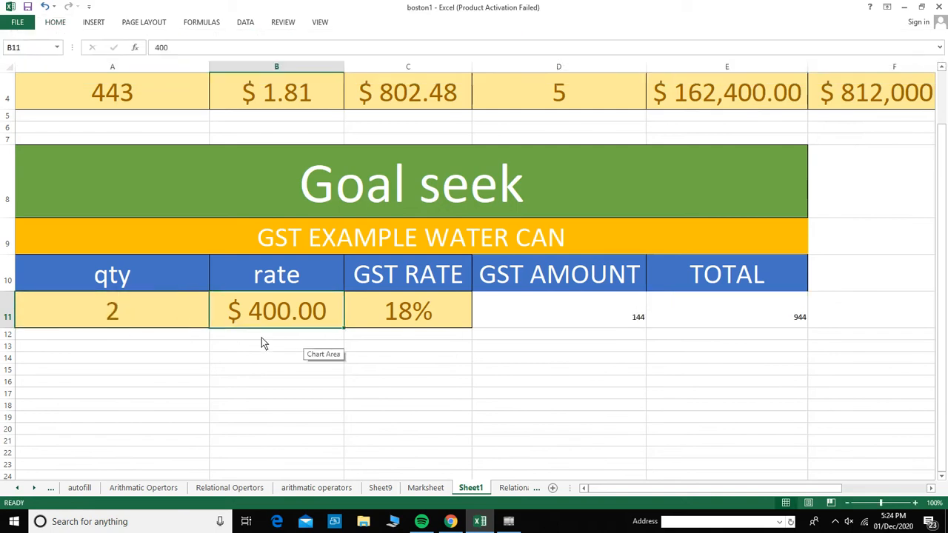
{"action": "left_click", "coordinate": [125, 322]}
{"action": "type", "text": "3"}
{"action": "key", "text": "Tab"}
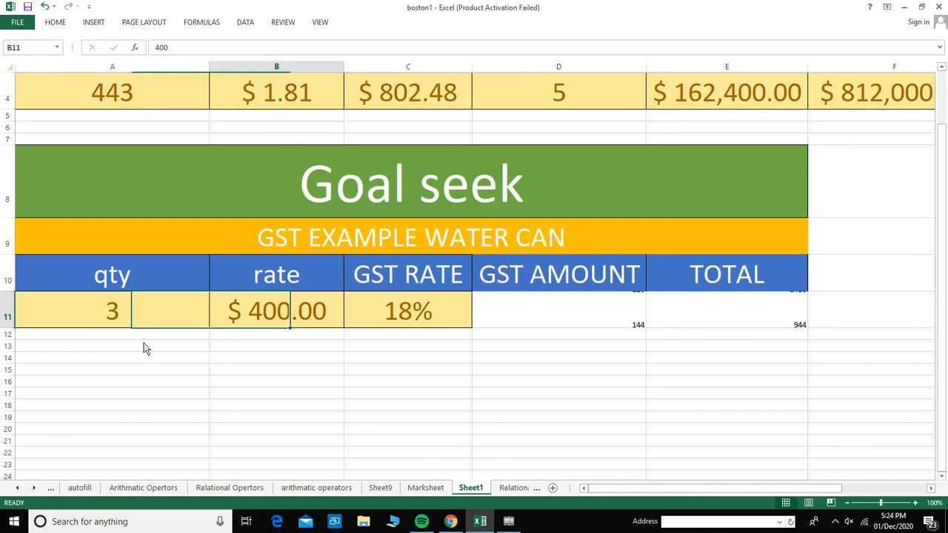
{"action": "left_click", "coordinate": [142, 321]}
{"action": "type", "text": "4"}
{"action": "key", "text": "Tab"}
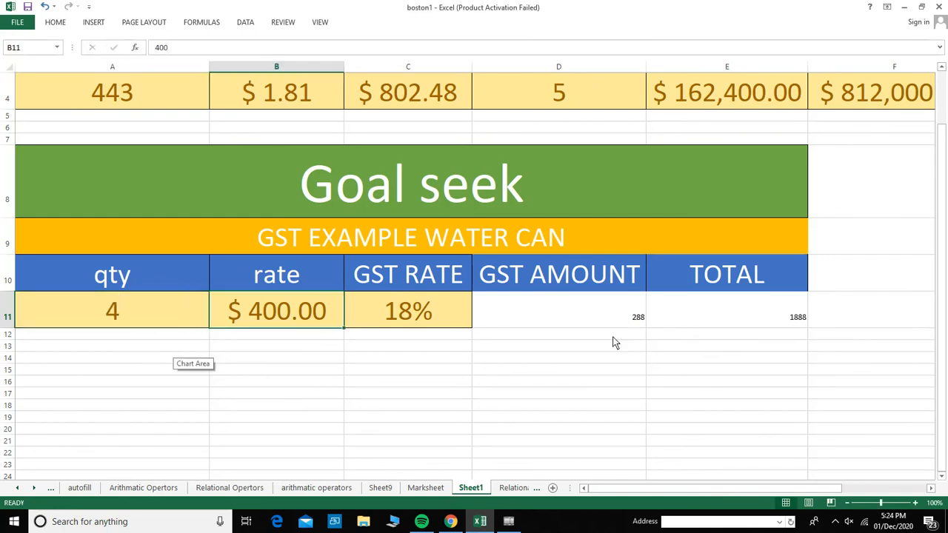
- Apply the Neutral cell style to the water can values in A11:E11
{"action": "left_click_drag", "start_coordinate": [702, 326], "coordinate": [123, 321]}
{"action": "left_click", "coordinate": [56, 23]}
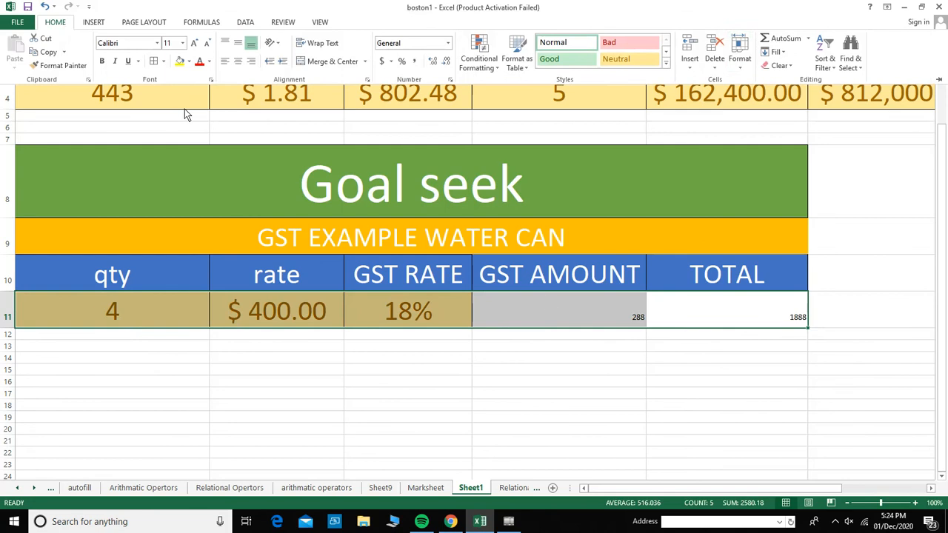
{"action": "left_click", "coordinate": [634, 61]}
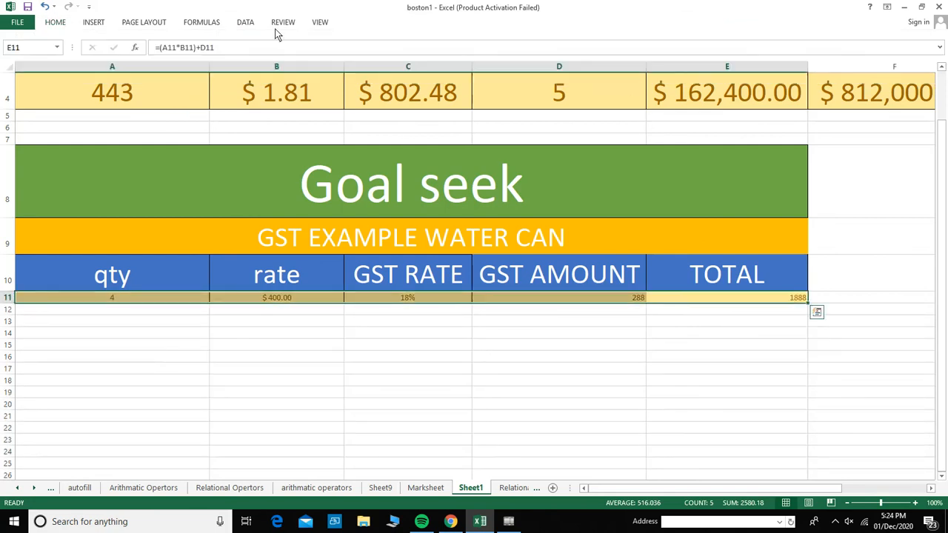
- Enlarge the font of the water can values in A11:E11 to size 36
{"action": "left_click", "coordinate": [55, 22]}
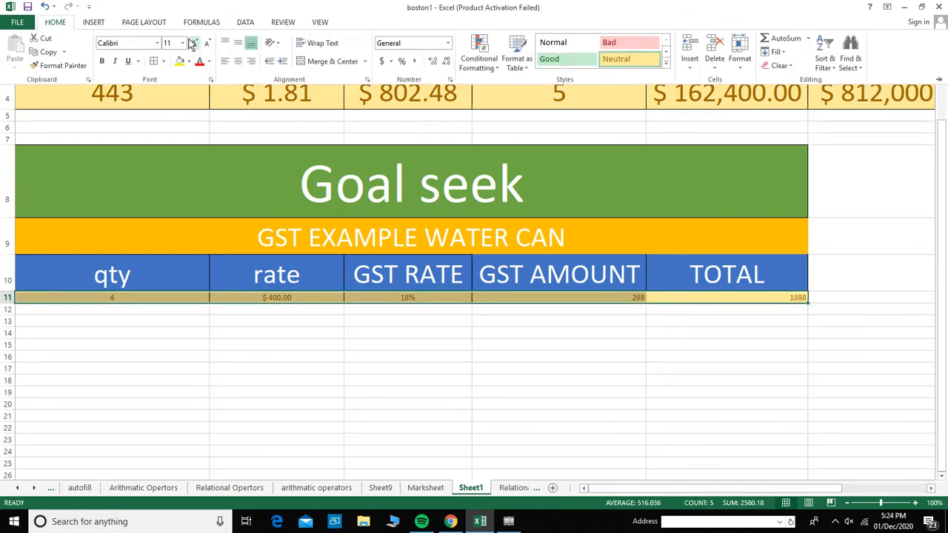
{"action": "left_click", "coordinate": [192, 43]}
{"action": "left_click", "coordinate": [192, 43]}
{"action": "left_click", "coordinate": [192, 43]}
{"action": "left_click", "coordinate": [192, 42]}
{"action": "left_click", "coordinate": [192, 43]}
{"action": "left_click", "coordinate": [192, 42]}
{"action": "left_click", "coordinate": [192, 43]}
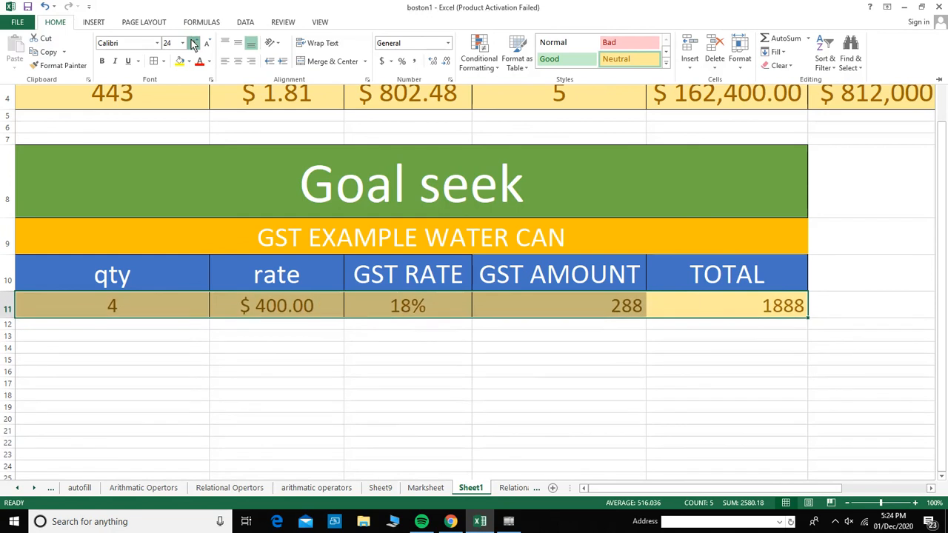
{"action": "left_click", "coordinate": [192, 43]}
{"action": "left_click", "coordinate": [191, 43]}
{"action": "left_click", "coordinate": [192, 43]}
{"action": "left_click", "coordinate": [192, 43]}
{"action": "left_click", "coordinate": [192, 43]}
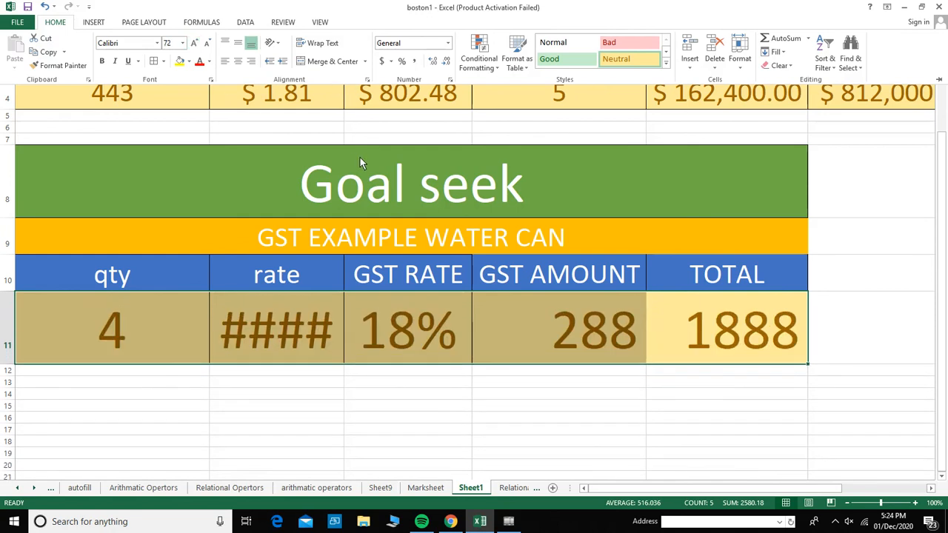
{"action": "key", "text": "ctrl+z"}
{"action": "key", "text": "ctrl+z"}
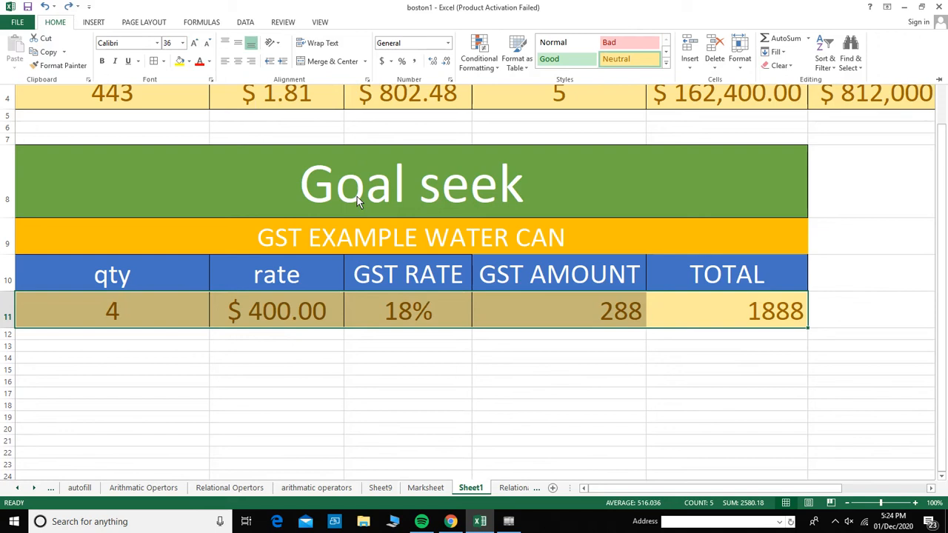
- Test the GST amount and total with a quantity of 1 and another of 2 in A11
{"action": "left_click", "coordinate": [476, 400]}
{"action": "left_click", "coordinate": [155, 328]}
{"action": "type", "text": "1"}
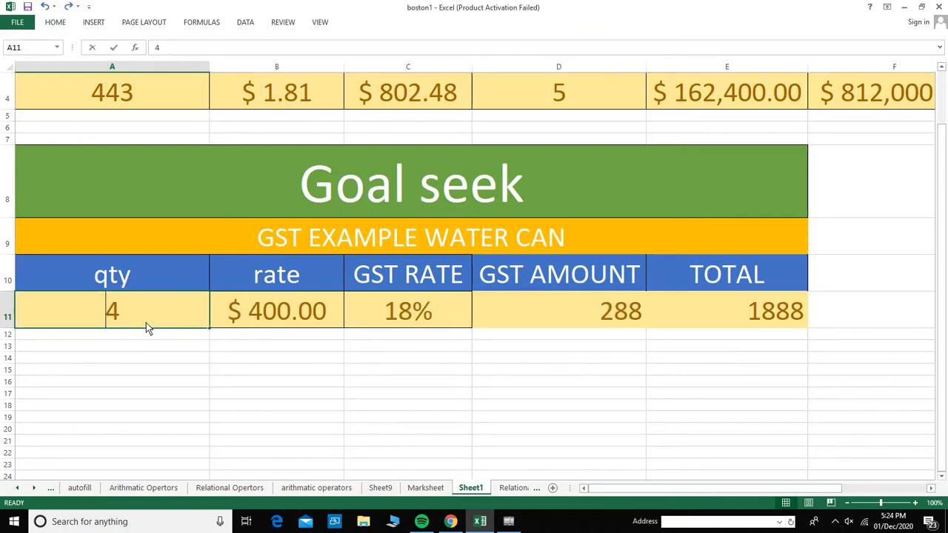
{"action": "left_click", "coordinate": [545, 322]}
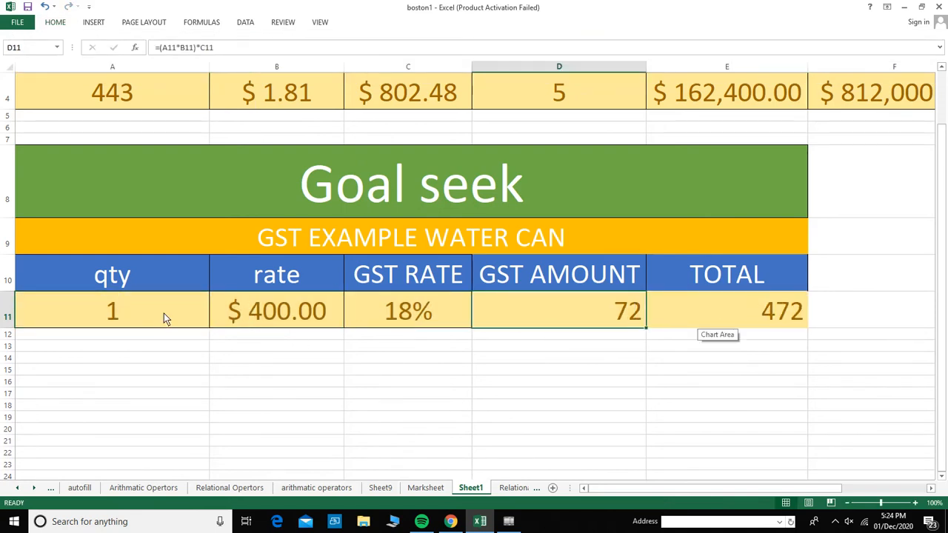
{"action": "left_click", "coordinate": [146, 322]}
{"action": "type", "text": "2"}
{"action": "key", "text": "Tab"}
{"action": "key", "text": "Tab"}
{"action": "key", "text": "Tab"}
{"action": "key", "text": "Tab"}
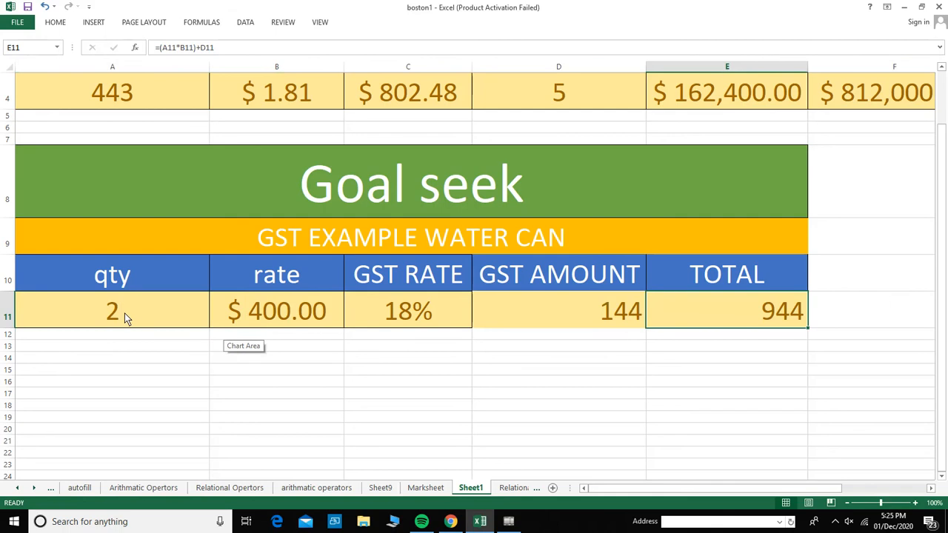
- Set the water can quantity in A11 to 3 and move across the row past the total
{"action": "left_click", "coordinate": [139, 316]}
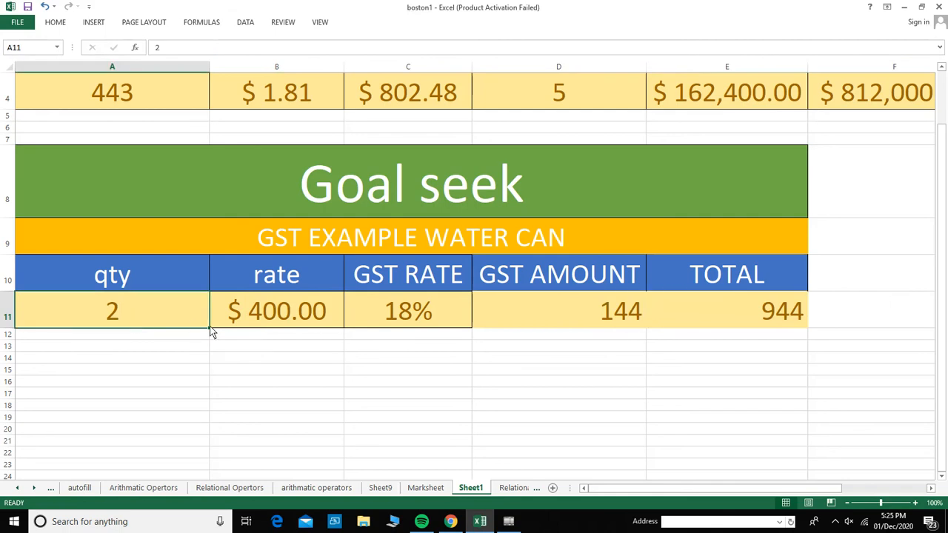
{"action": "type", "text": "3"}
{"action": "key", "text": "Tab"}
{"action": "key", "text": "Tab"}
{"action": "key", "text": "Tab"}
{"action": "key", "text": "Tab"}
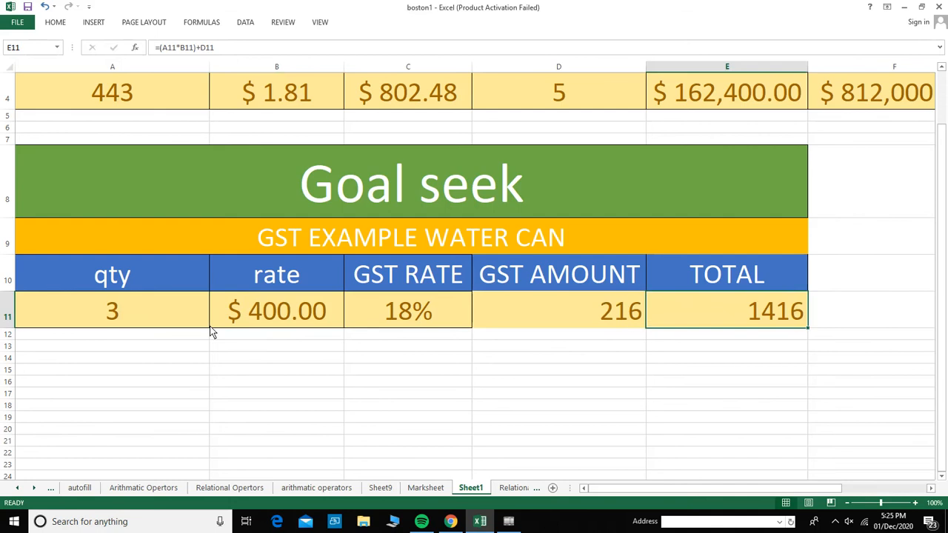
{"action": "key", "text": "Tab"}
{"action": "left_click_drag", "start_coordinate": [710, 488], "coordinate": [636, 501]}
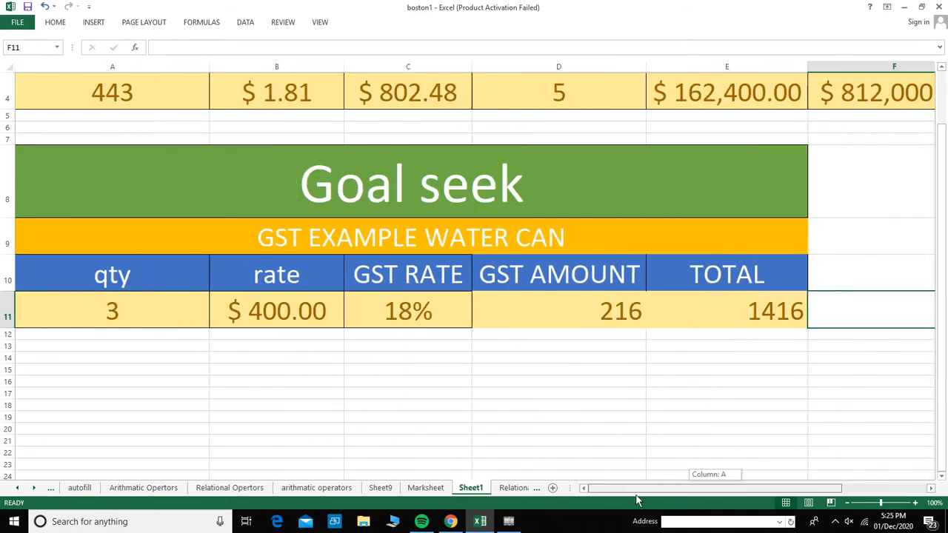
- Run Goal Seek on the water can total in E11 with a target of 50000 by changing the quantity in A11, and accept the result
{"action": "left_click", "coordinate": [718, 323]}
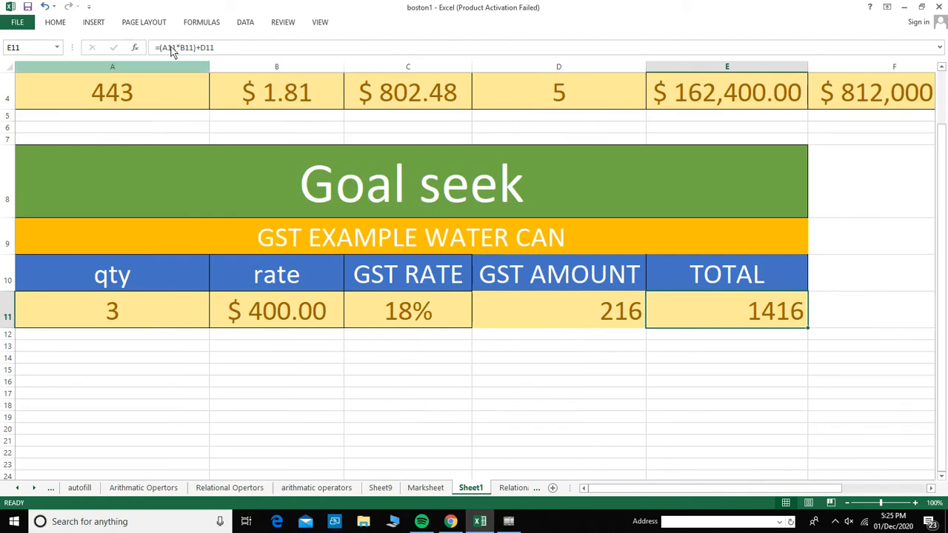
{"action": "left_click", "coordinate": [245, 22]}
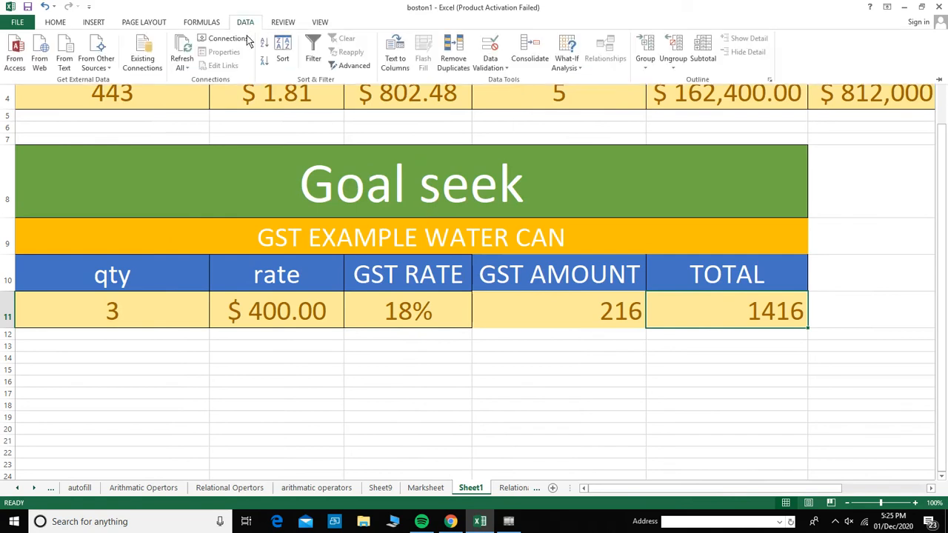
{"action": "left_click", "coordinate": [577, 71]}
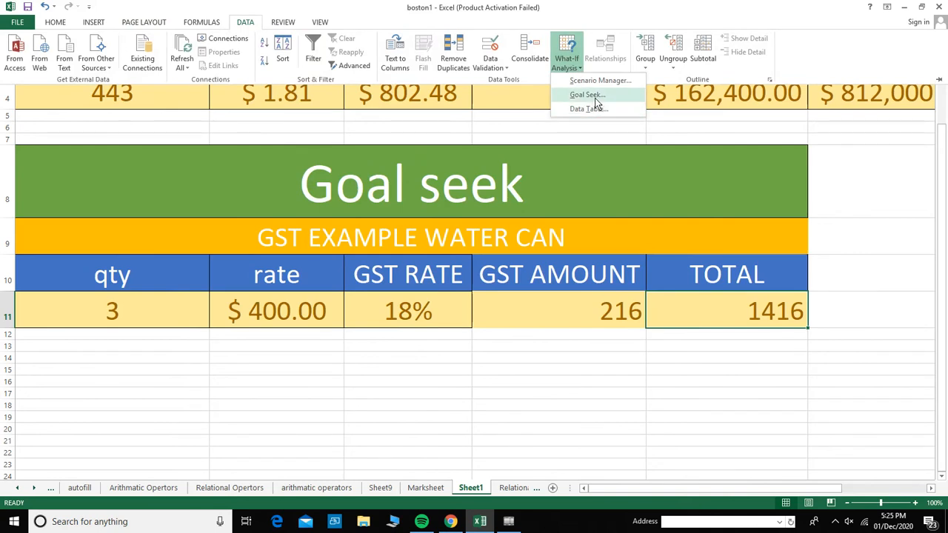
{"action": "left_click", "coordinate": [593, 97]}
{"action": "left_click", "coordinate": [810, 180]}
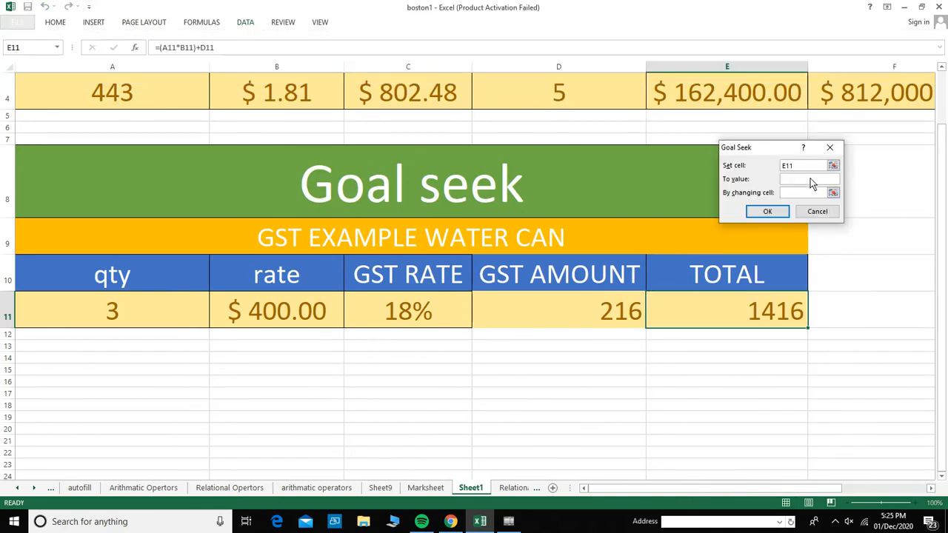
{"action": "type", "text": "50000"}
{"action": "left_click", "coordinate": [799, 193]}
{"action": "left_click", "coordinate": [178, 309]}
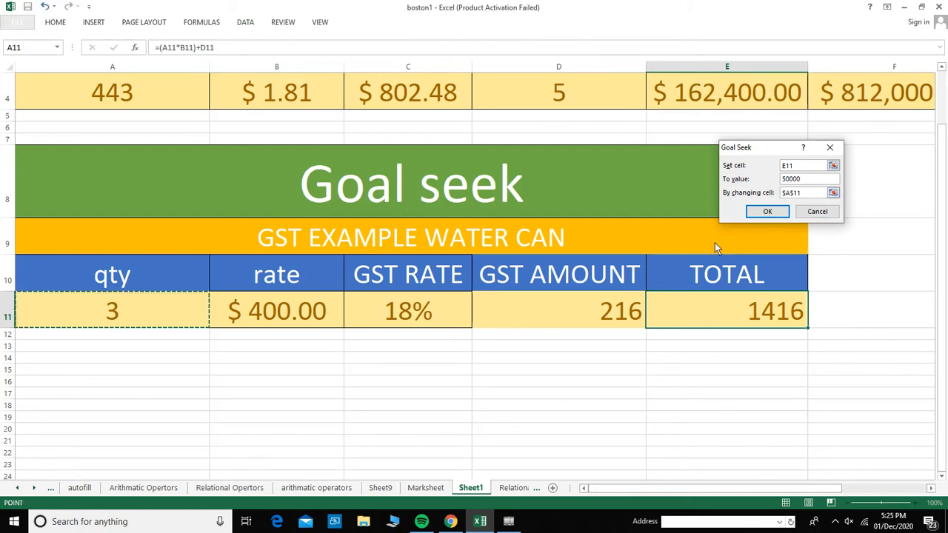
{"action": "left_click", "coordinate": [776, 214]}
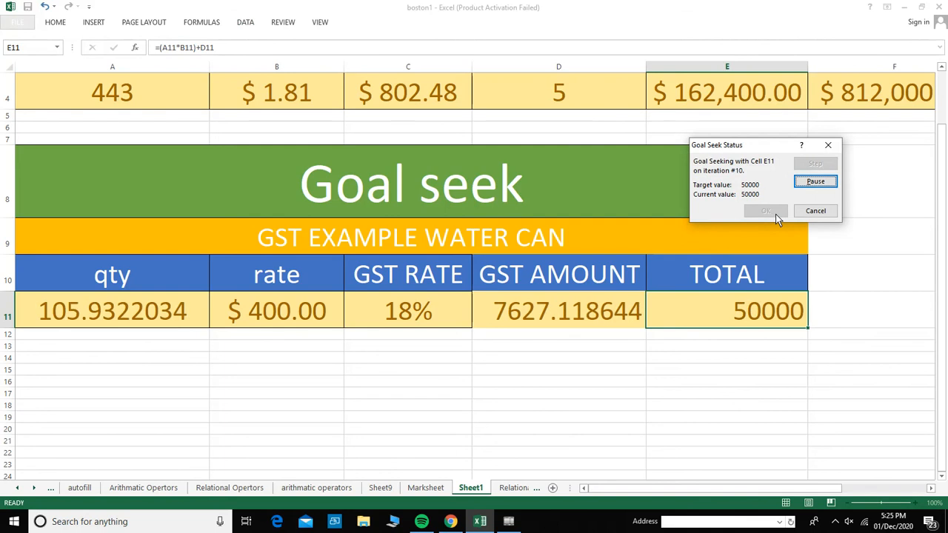
{"action": "left_click", "coordinate": [766, 211]}
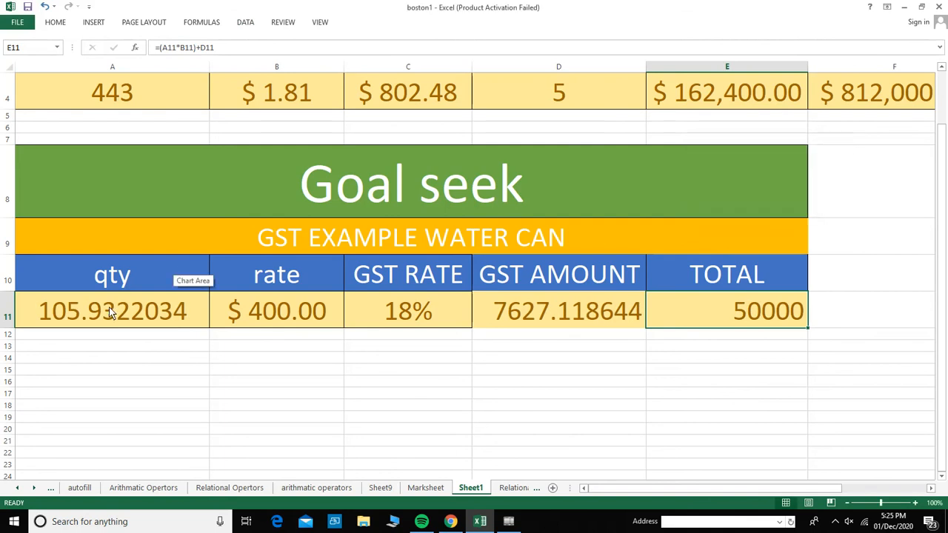
{"action": "type", "text": "10"}
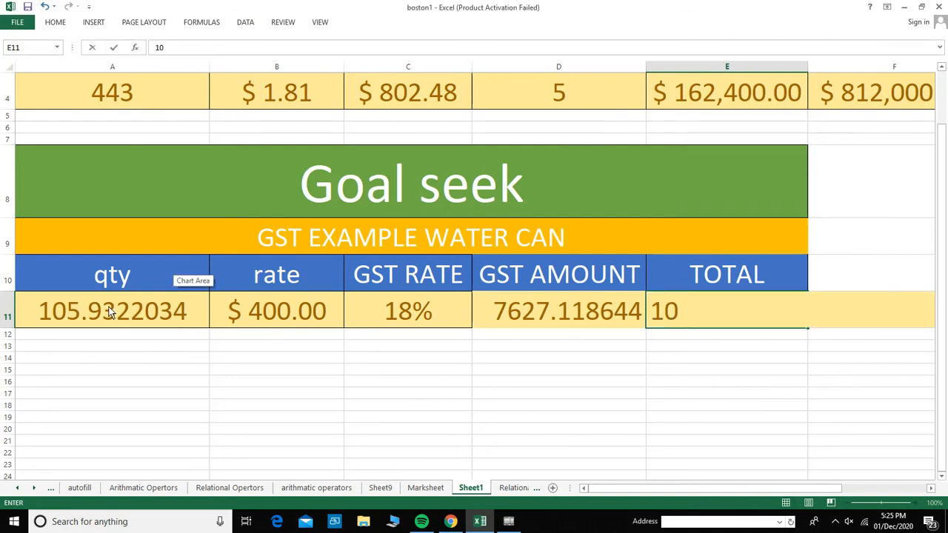
{"action": "key", "text": "ctrl+z"}
{"action": "type", "text": "10"}
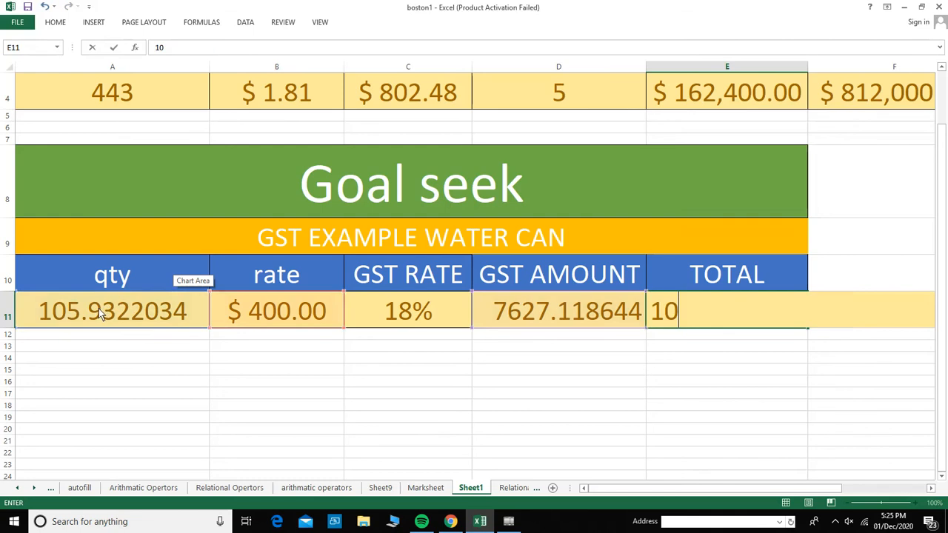
{"action": "key", "text": "ctrl+z"}
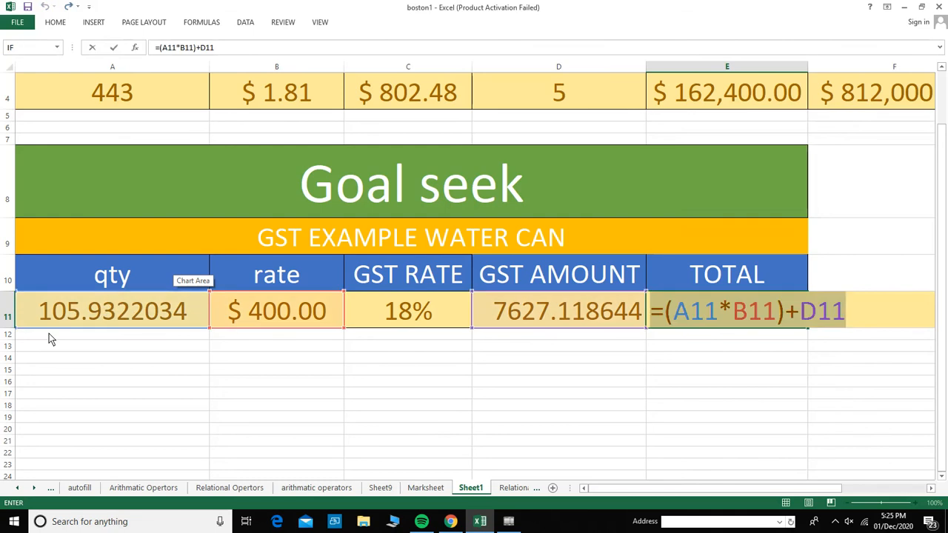
{"action": "key", "text": "Return"}
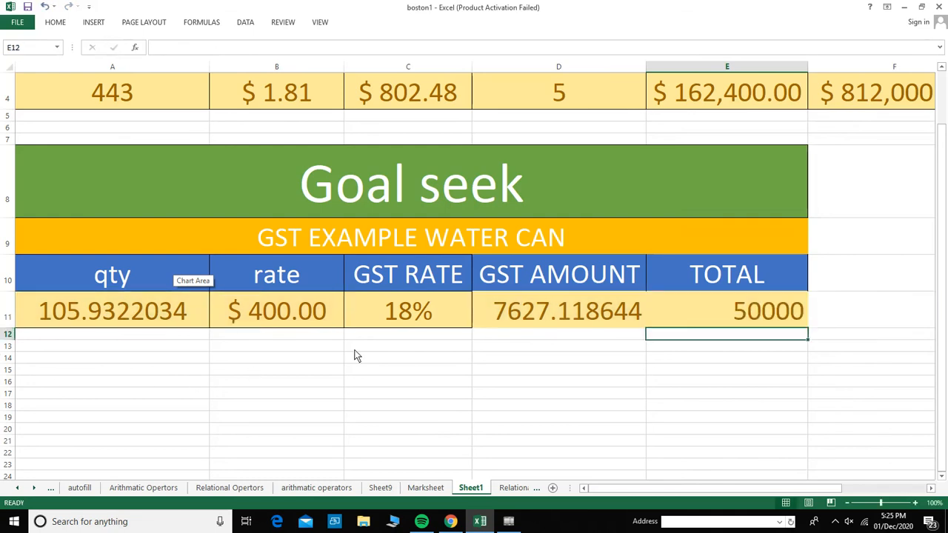
- Set the water can quantity in A11 to the whole number 105
{"action": "left_click", "coordinate": [172, 314]}
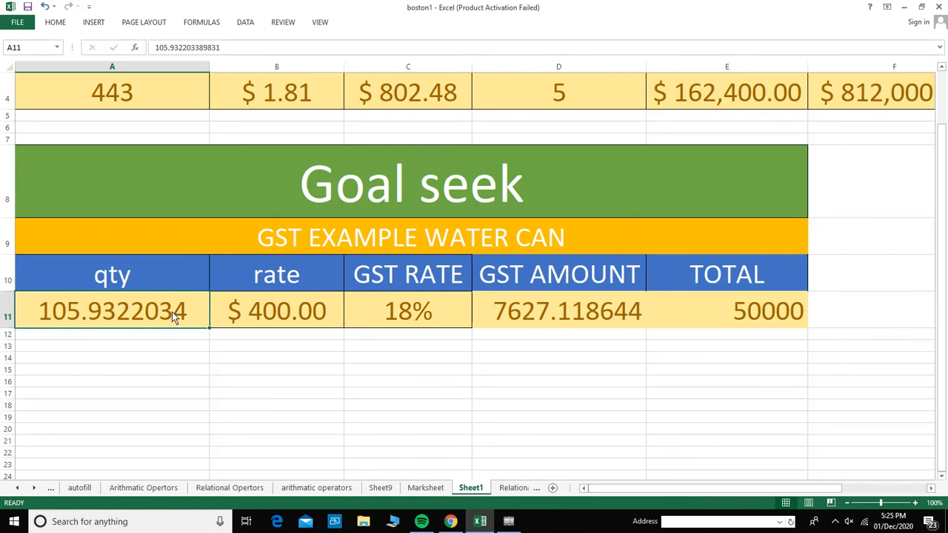
{"action": "type", "text": "105"}
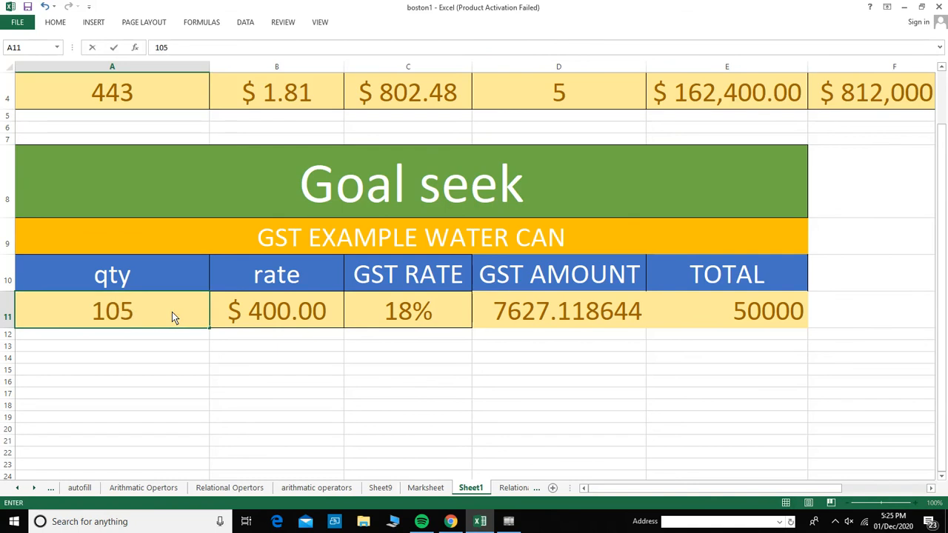
{"action": "key", "text": "Tab"}
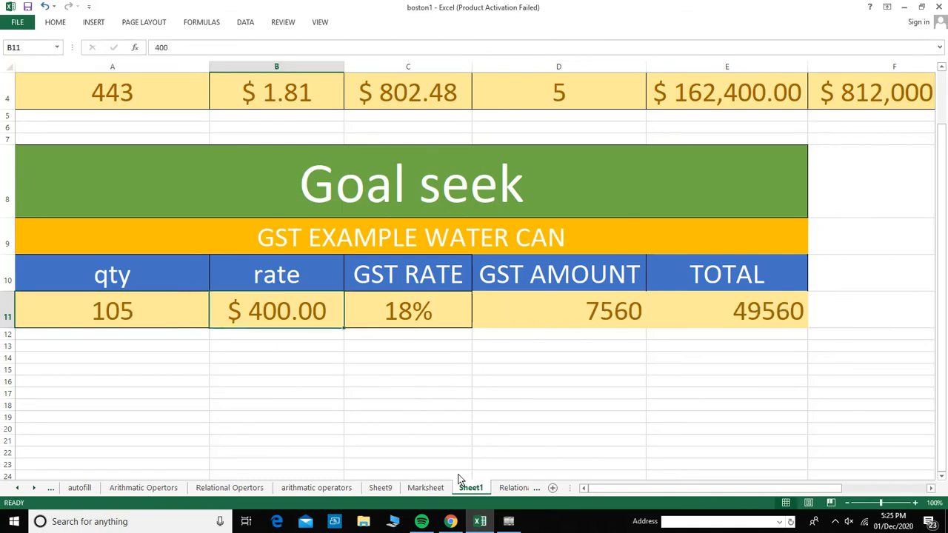
{"action": "left_click", "coordinate": [836, 521]}
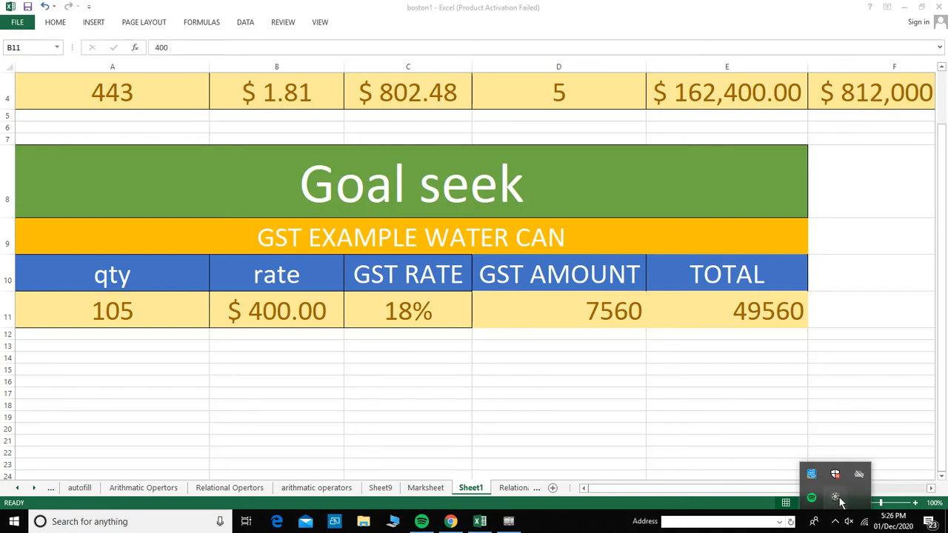
{"action": "left_click", "coordinate": [838, 496]}
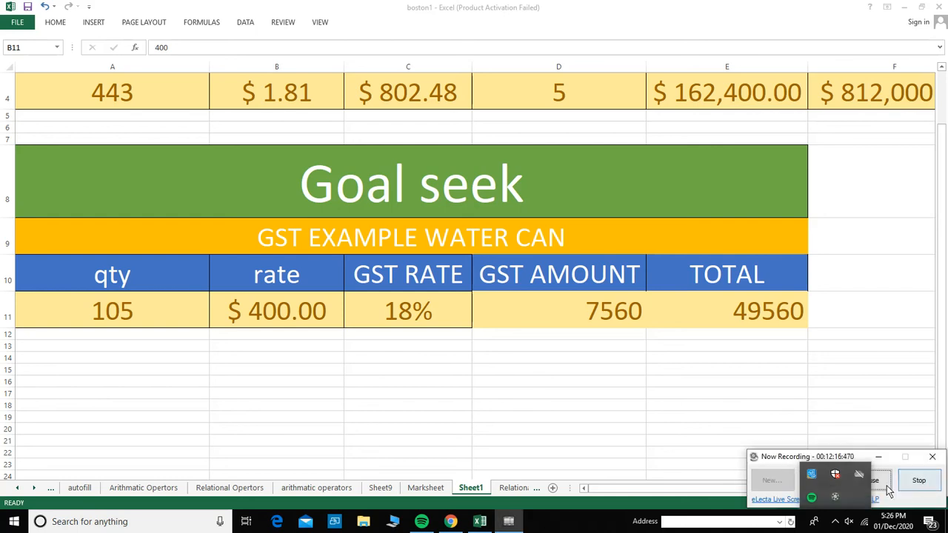